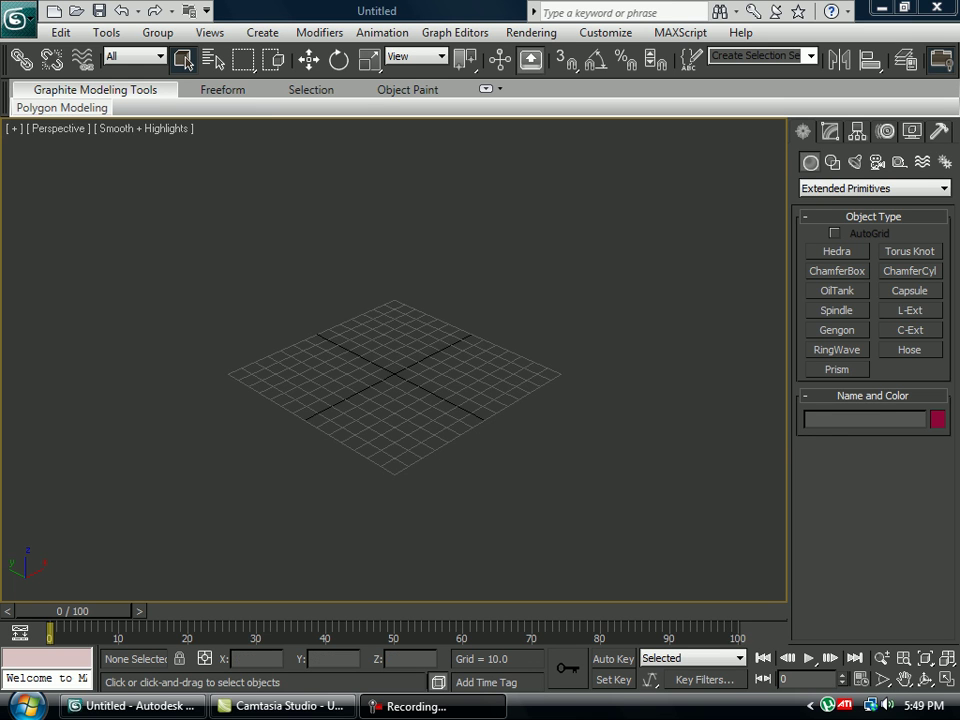
left_click(875, 188)
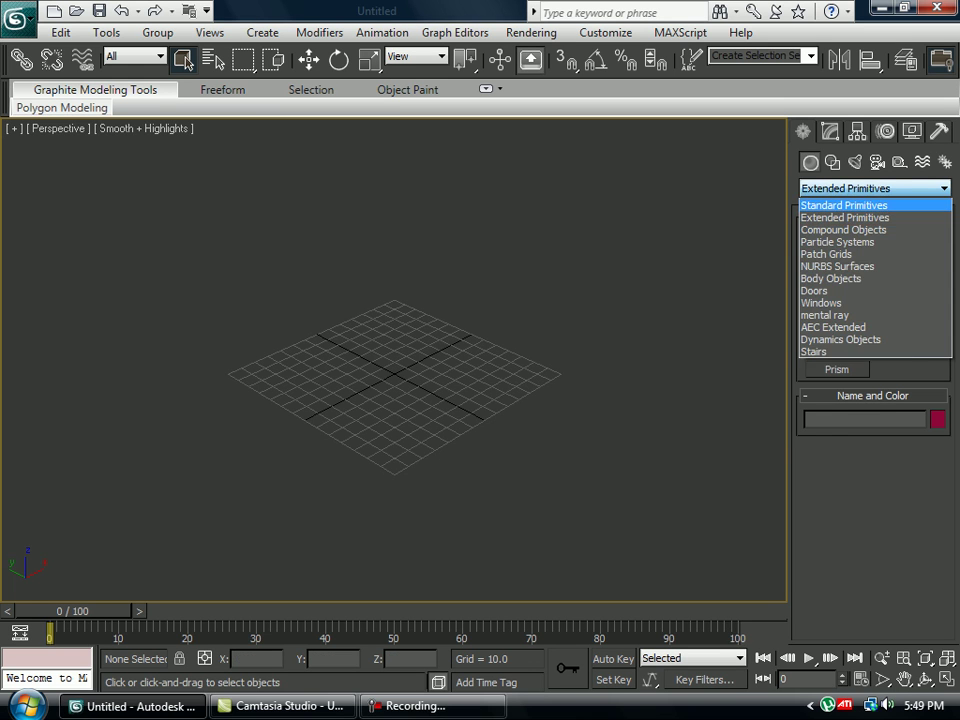
left_click(843, 205)
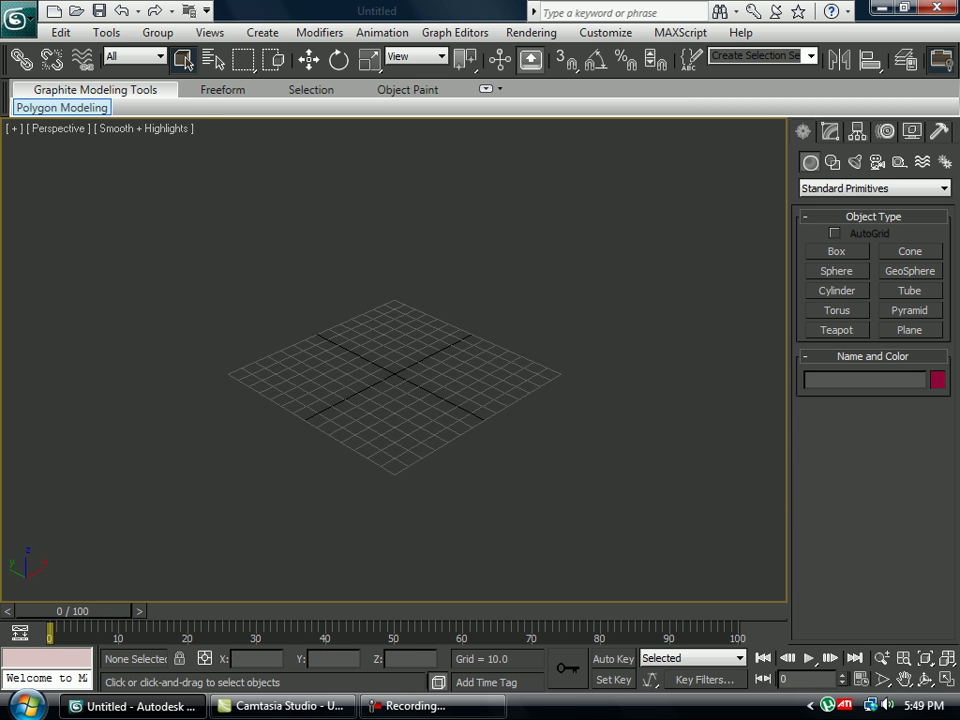
mouse_move(62, 107)
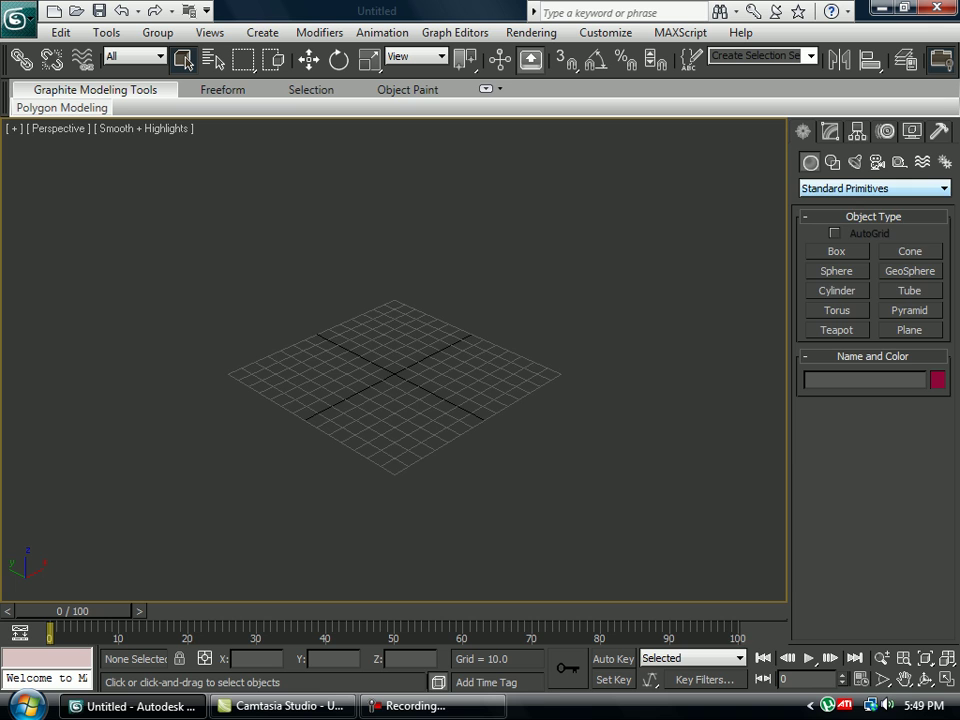
Draw a Dodec/Icos Hedra from the Extended Primitives at the centre of the perspective grid
left_click(875, 189)
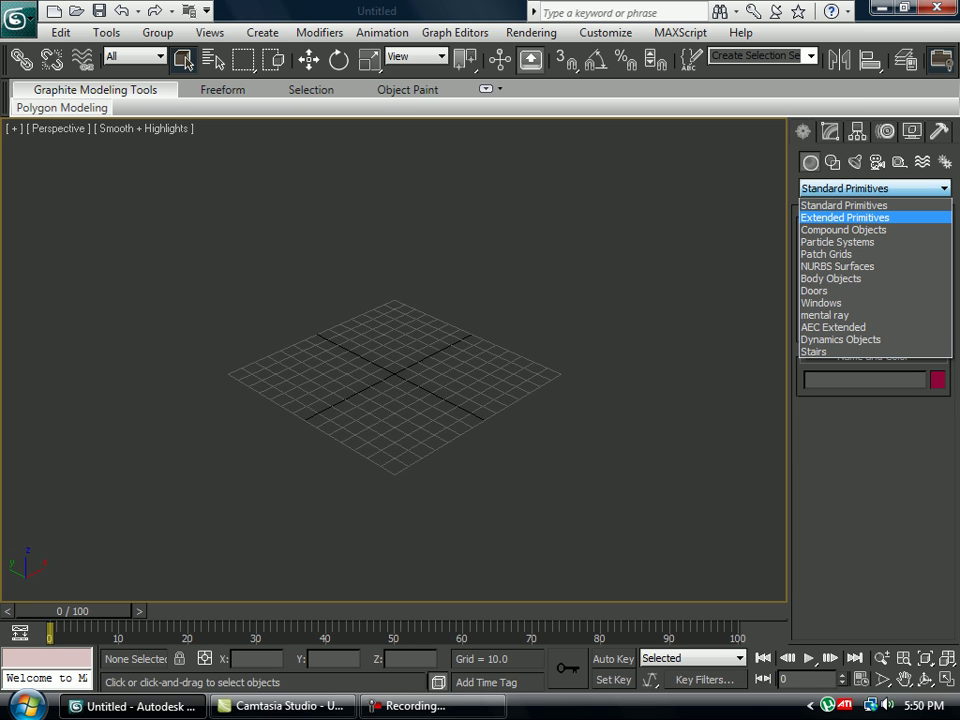
left_click(868, 217)
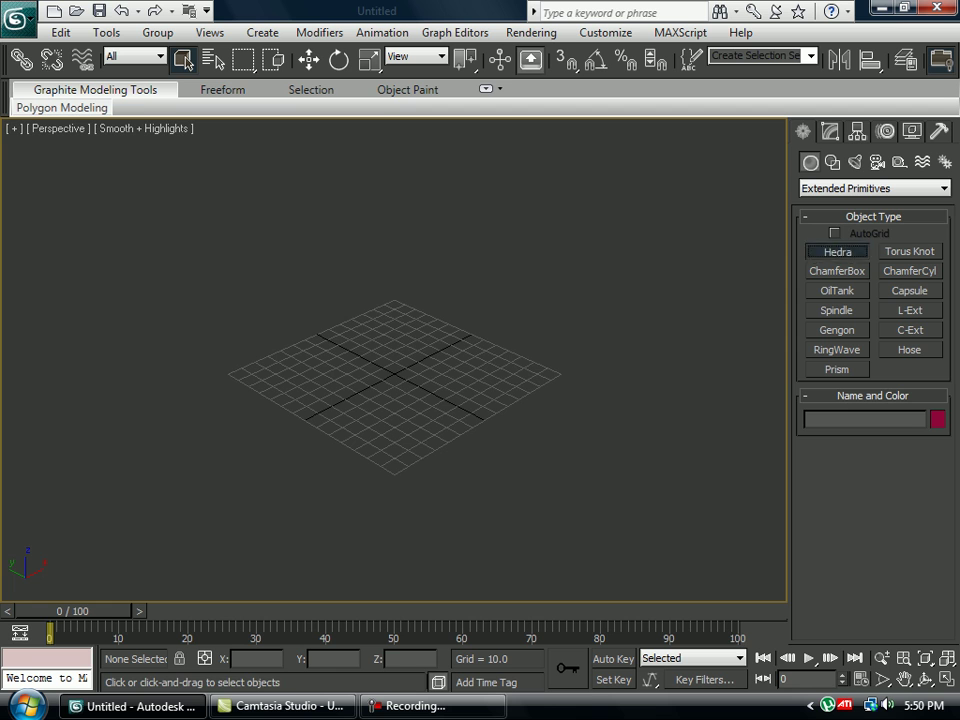
left_click(837, 251)
left_click_drag(386, 370, 510, 378)
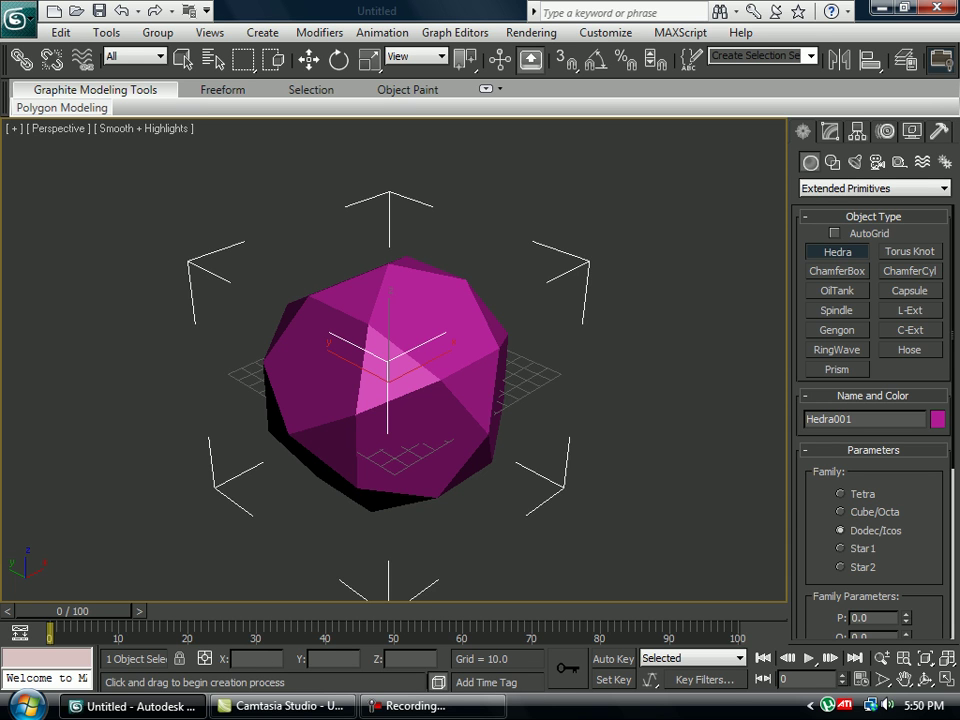
Set the hedra's family parameter P to 0.38 and leave creation mode
double_click(866, 618)
type("0")
left_click(393, 430)
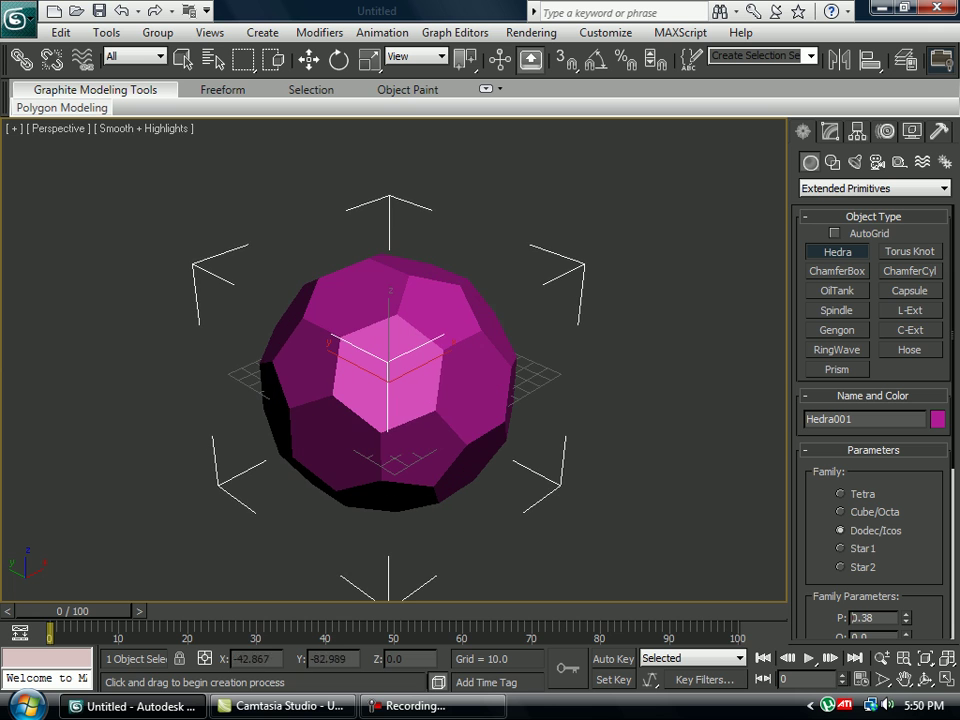
middle_click_drag(410, 391, 520, 348, "alt")
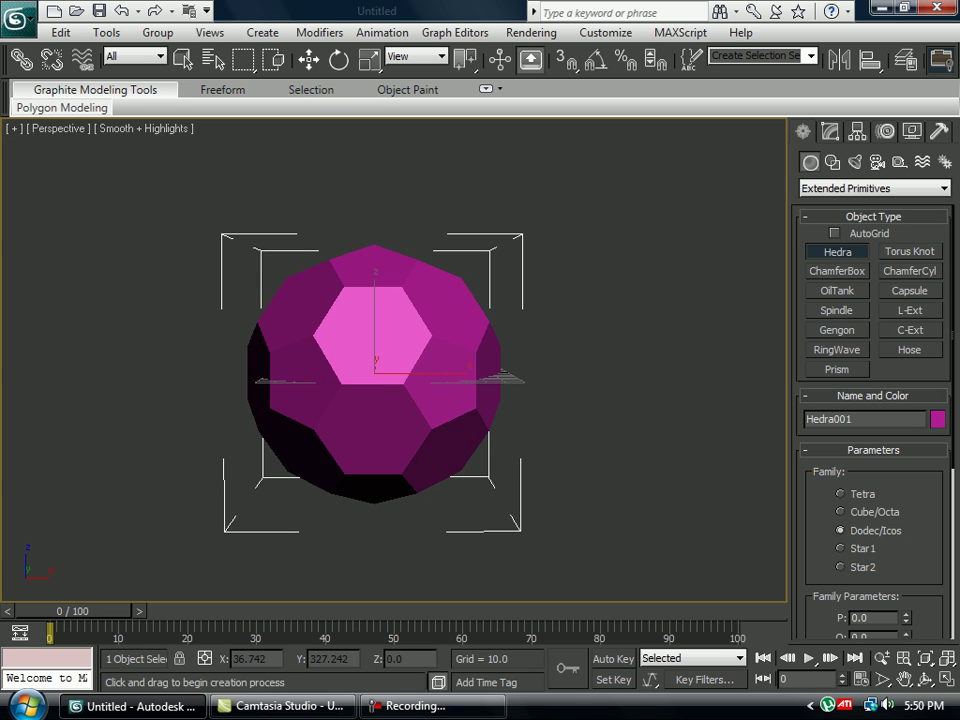
left_click(183, 58)
Try to convert the hedra to an editable poly
right_click(441, 377)
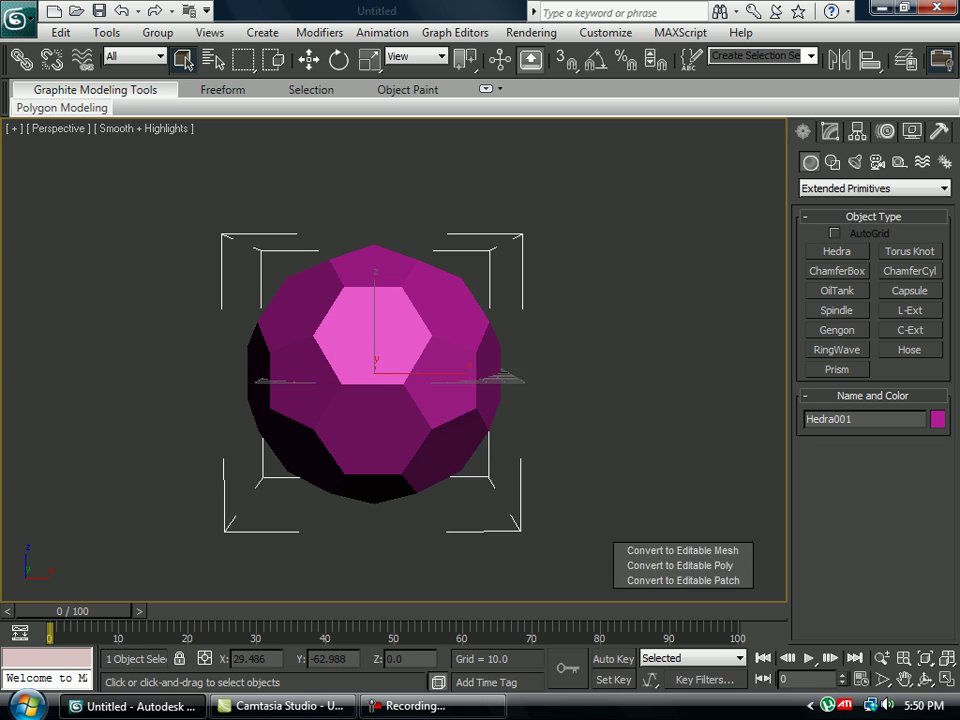
left_click(526, 551)
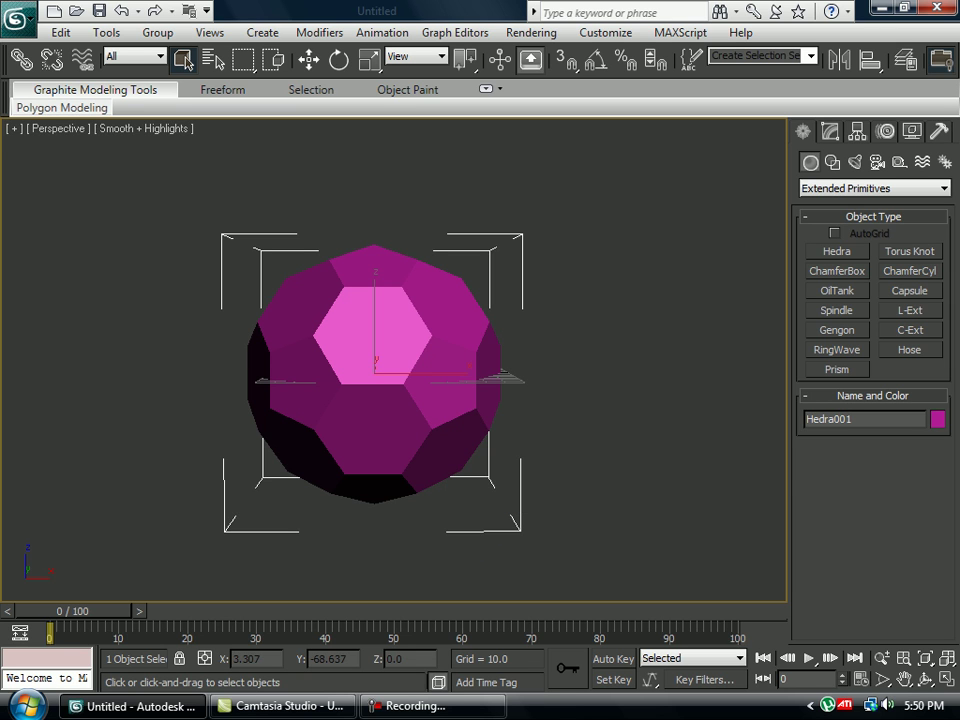
right_click(393, 382)
mouse_move(470, 551)
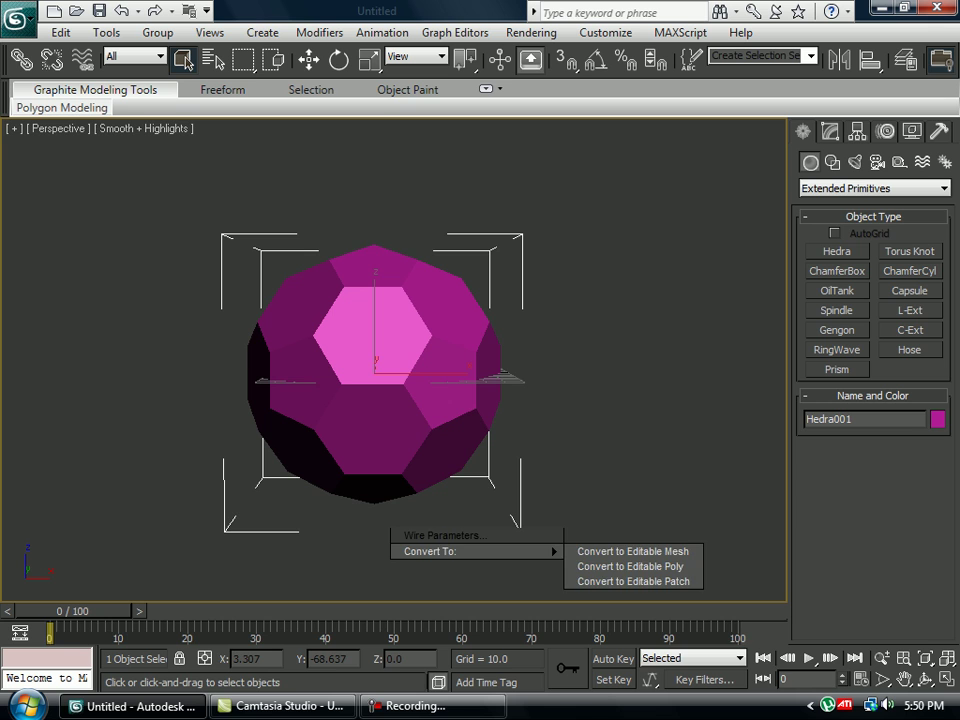
left_click(630, 566)
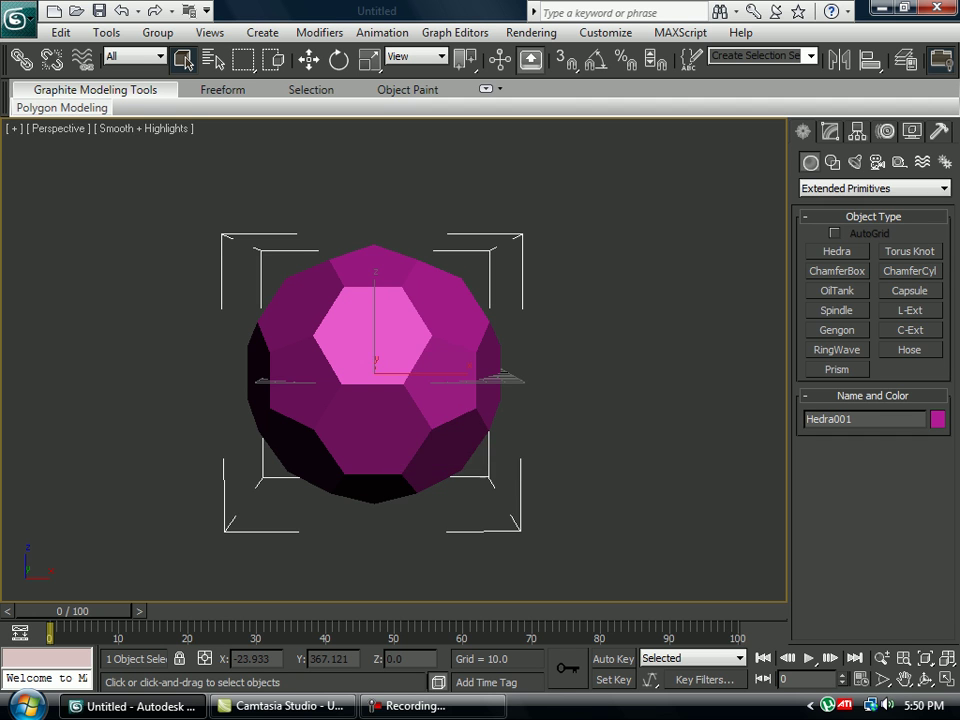
Add an Edit Poly modifier to the hedra
left_click(830, 132)
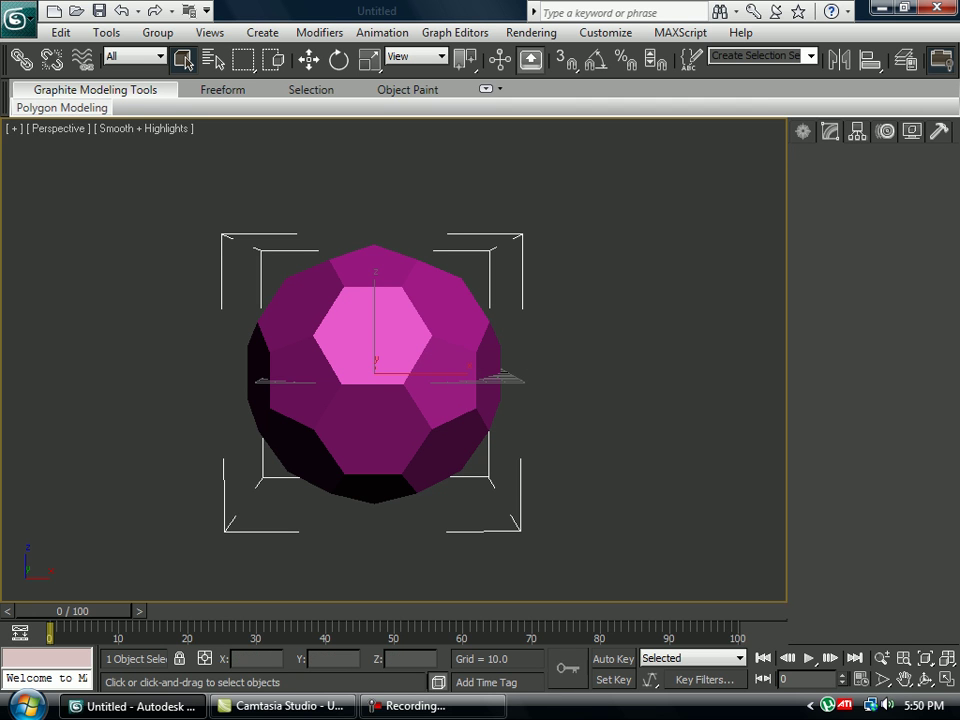
left_click(944, 184)
left_click(943, 183)
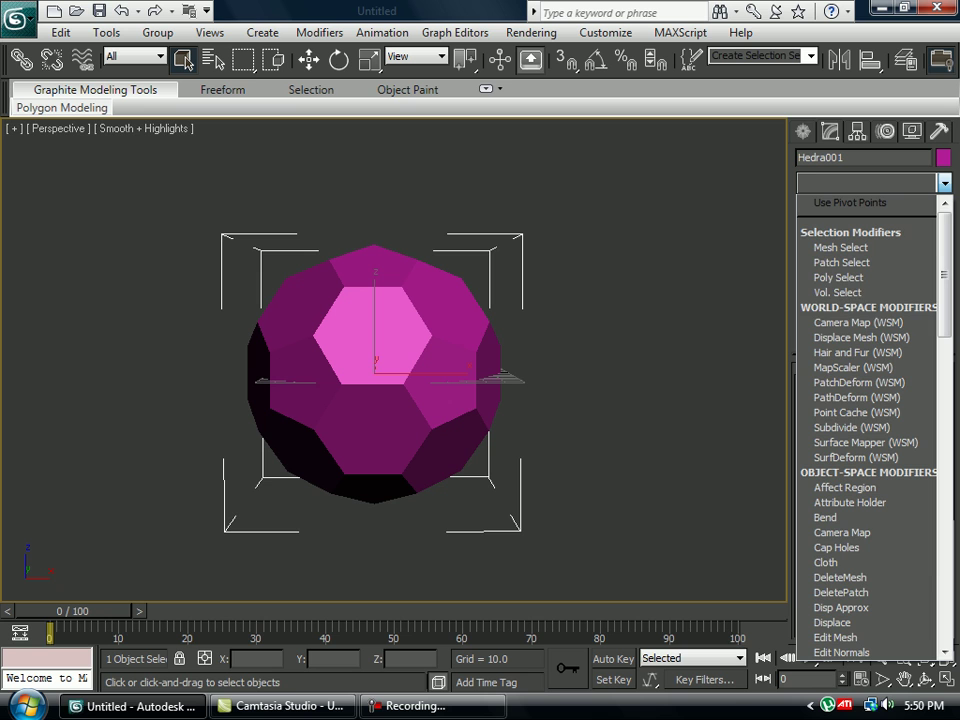
scroll(826, 528, "down", 1)
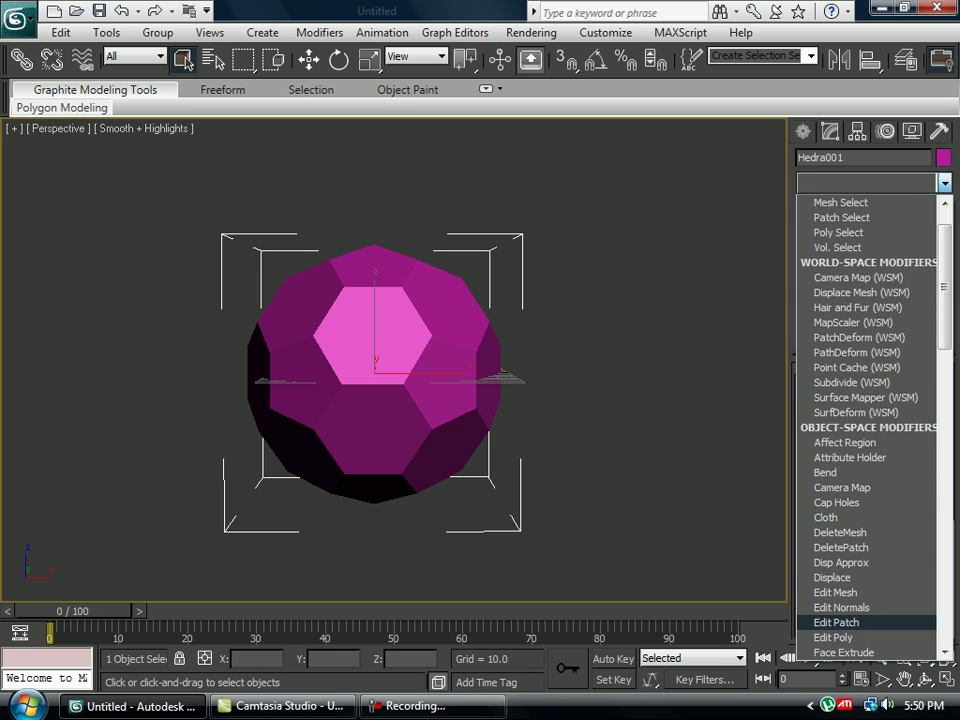
left_click(833, 637)
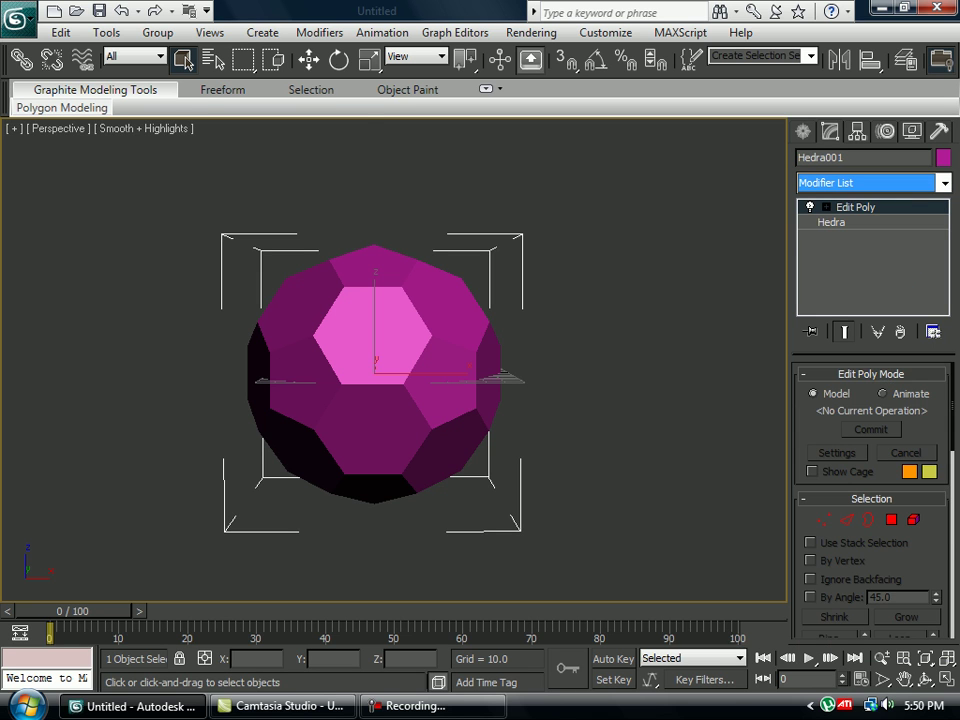
Select all polygons of the hedra at polygon level and set their material ID to 2
left_click(892, 520)
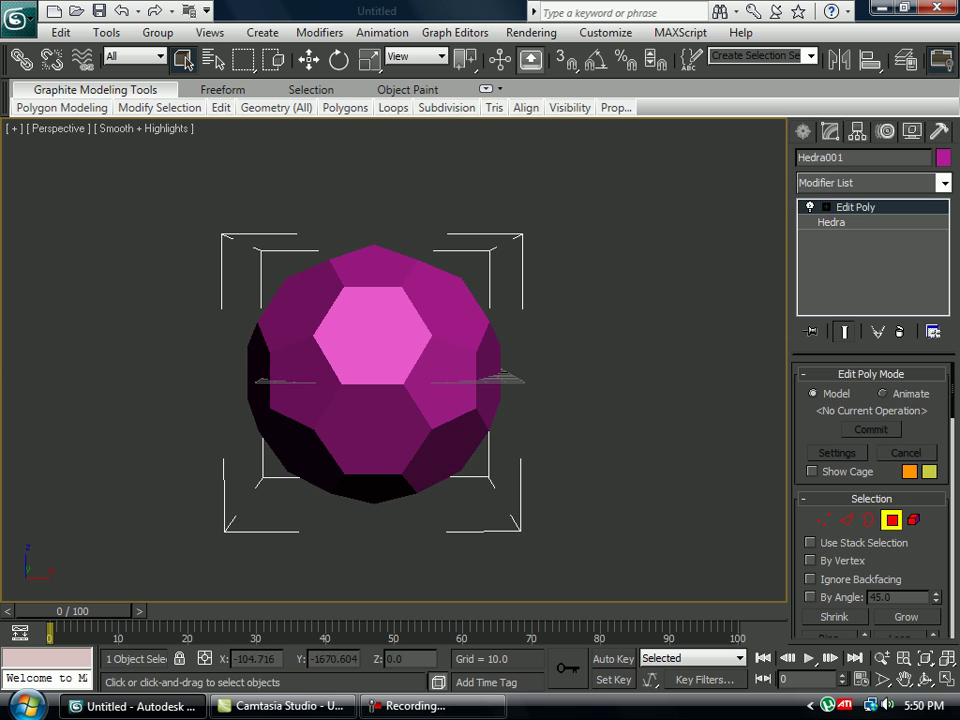
left_click_drag(174, 544, 630, 198)
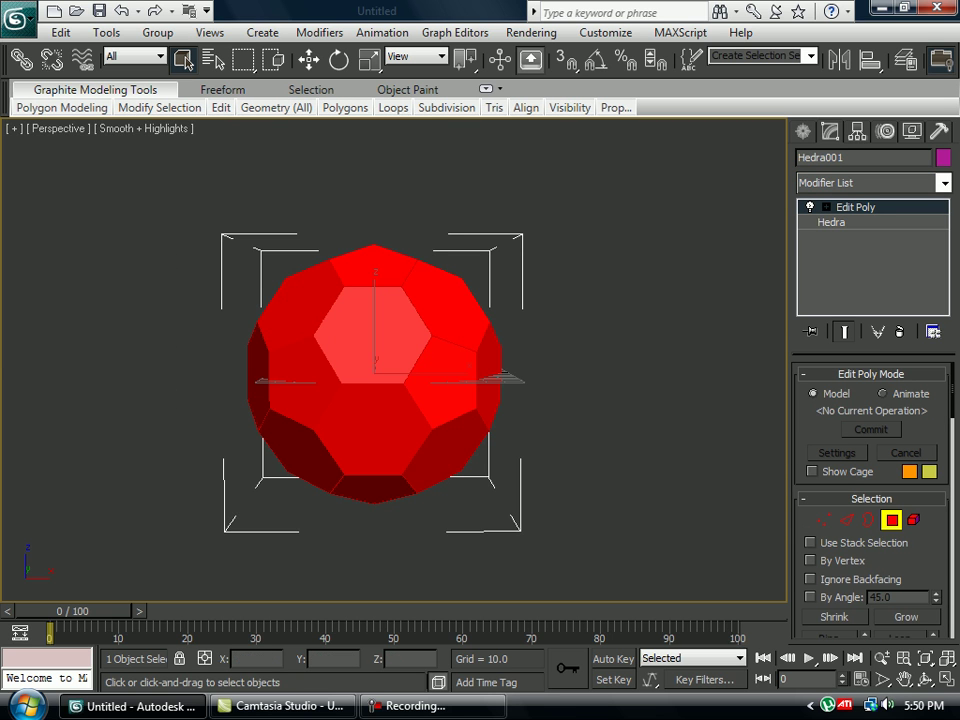
scroll(870, 500, "down", 2)
scroll(870, 500, "down", 8)
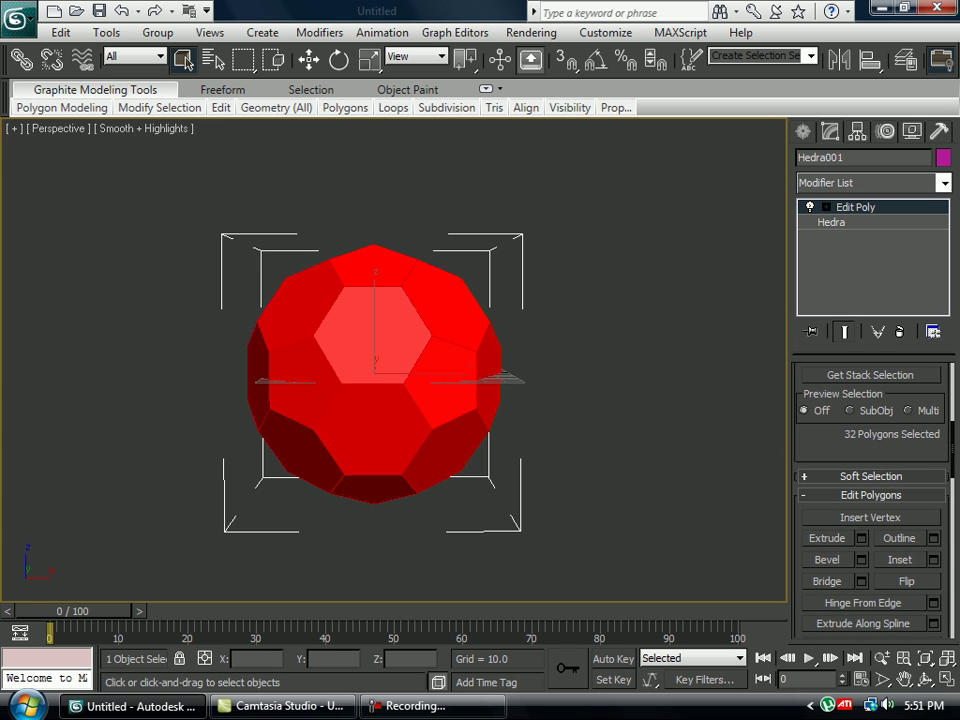
scroll(390, 364, "up", 4)
scroll(870, 500, "down", 17)
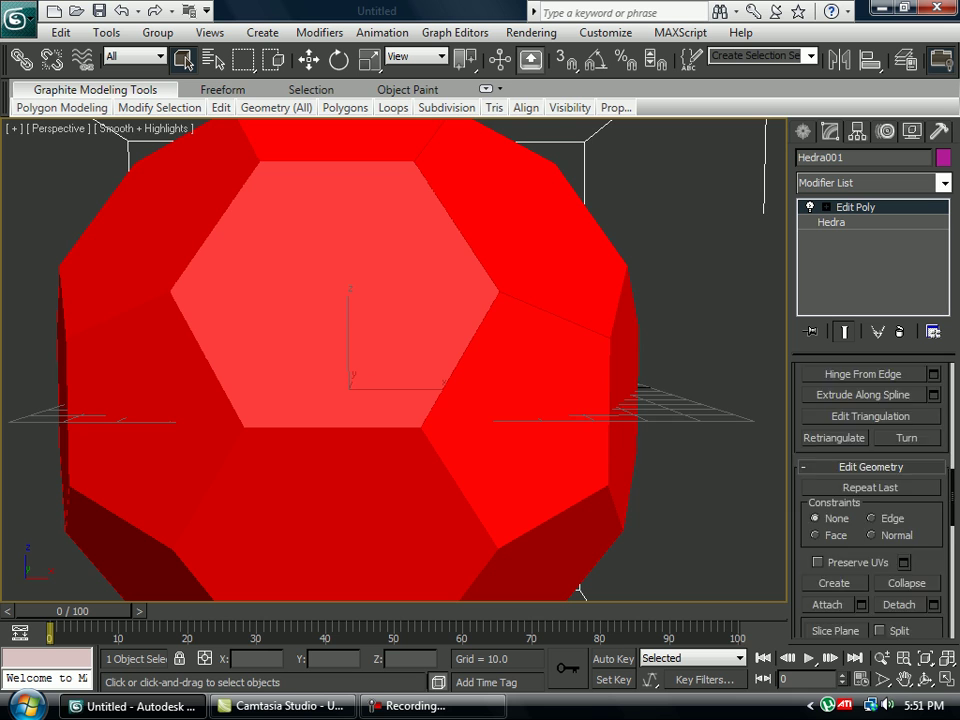
scroll(870, 500, "down", 3)
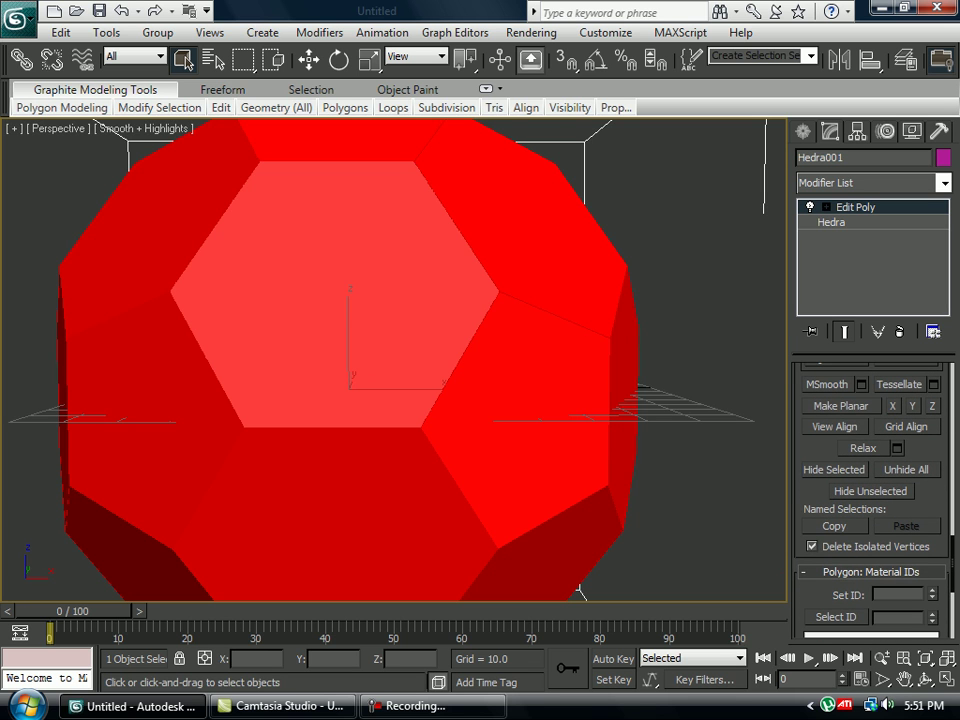
key("Return")
Select every pentagonal polygon all around the ball, leaving the hexagons unselected
scroll(518, 344, "down", 5)
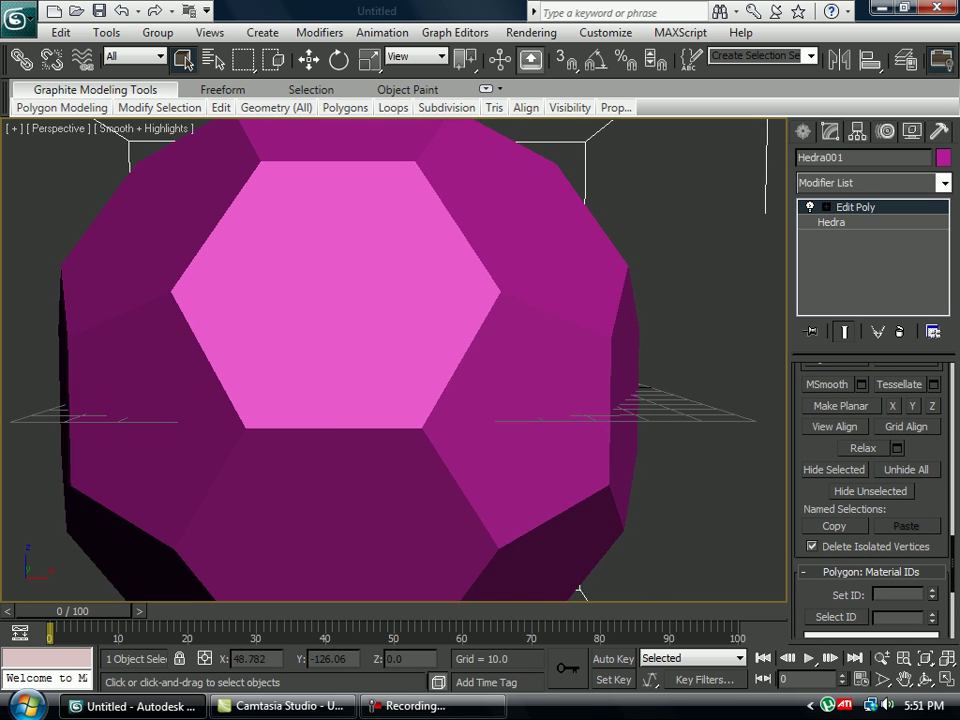
left_click(408, 212)
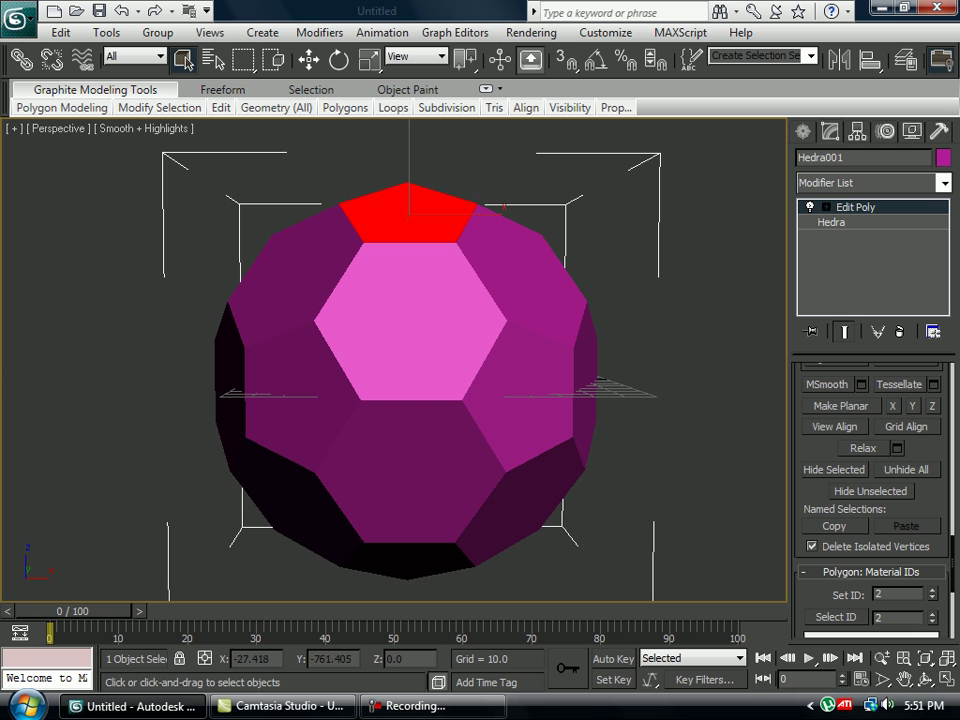
left_click(298, 397, "ctrl")
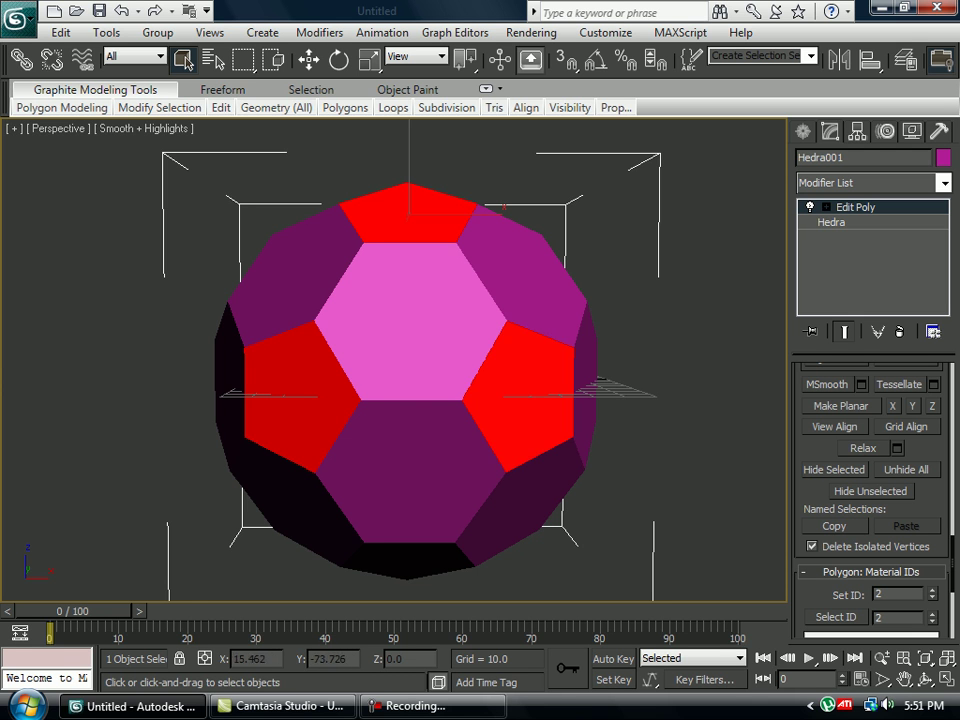
middle_click_drag(520, 395, 340, 412, "alt")
left_click(332, 338, "ctrl")
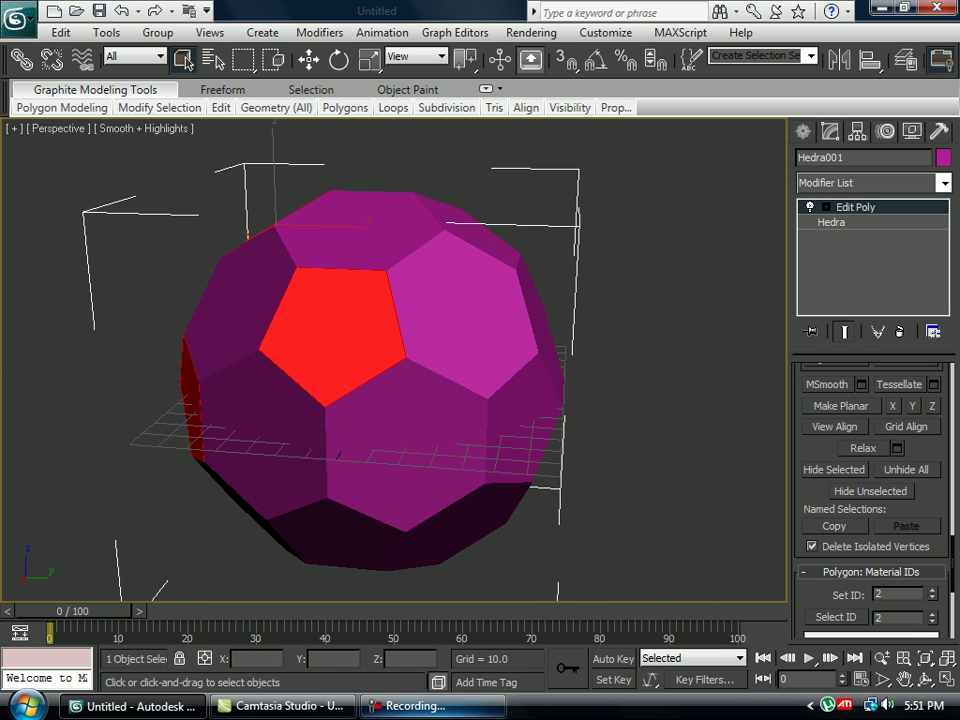
left_click(338, 537, "ctrl")
left_click(518, 427, "ctrl")
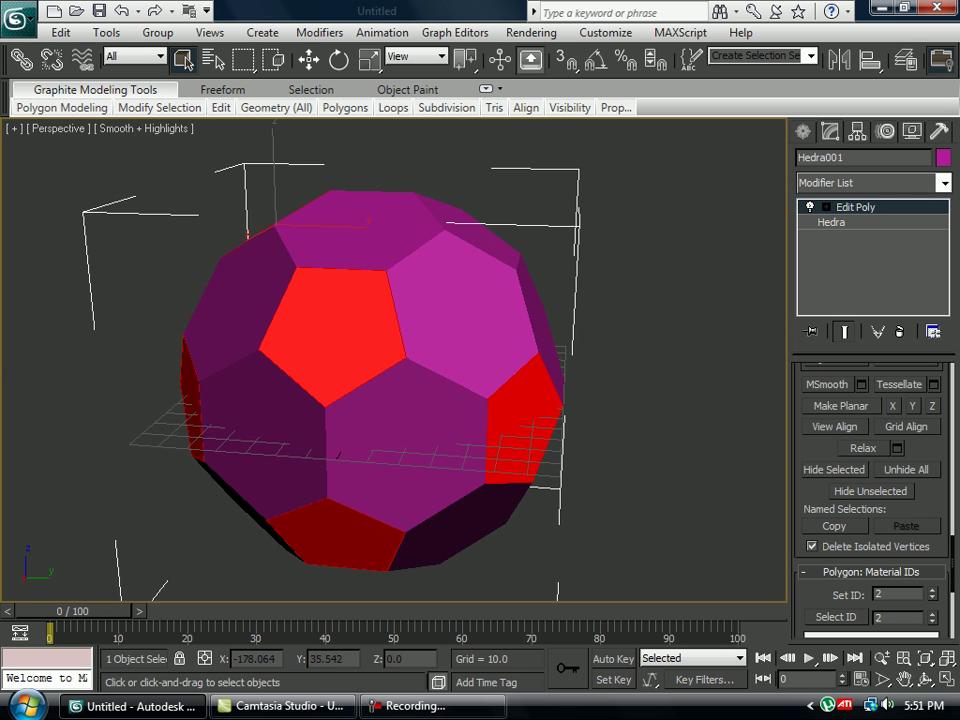
left_click(472, 226, "ctrl")
middle_click_drag(612, 428, 450, 306, "alt")
left_click(474, 372, "ctrl")
left_click(377, 499, "ctrl")
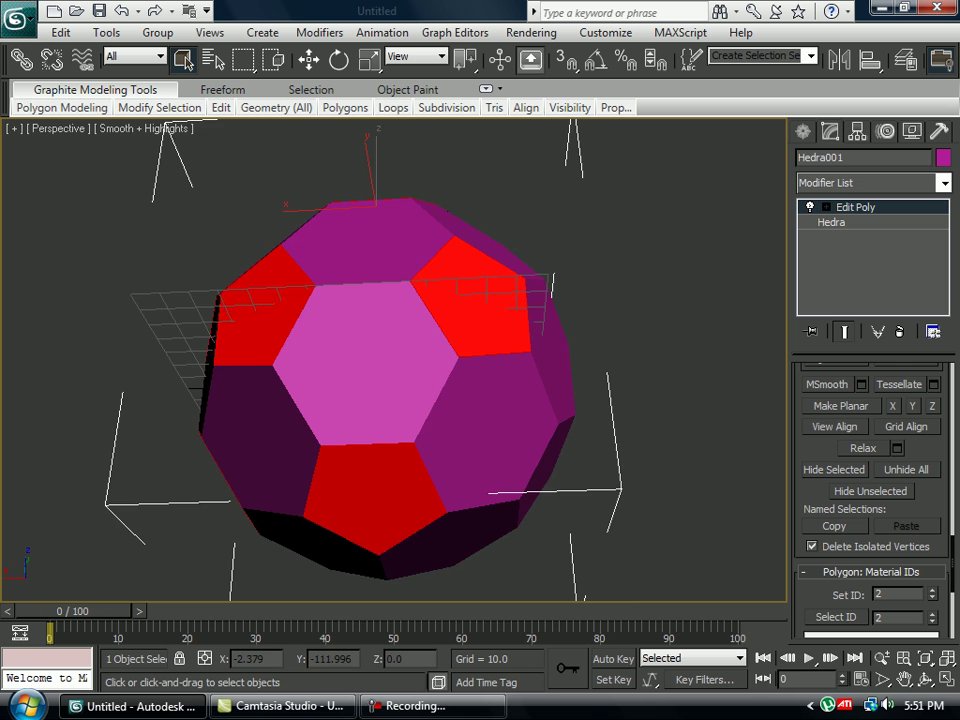
middle_click_drag(377, 499, 240, 525, "alt")
middle_click_drag(550, 450, 590, 480, "alt")
left_click(470, 318, "ctrl")
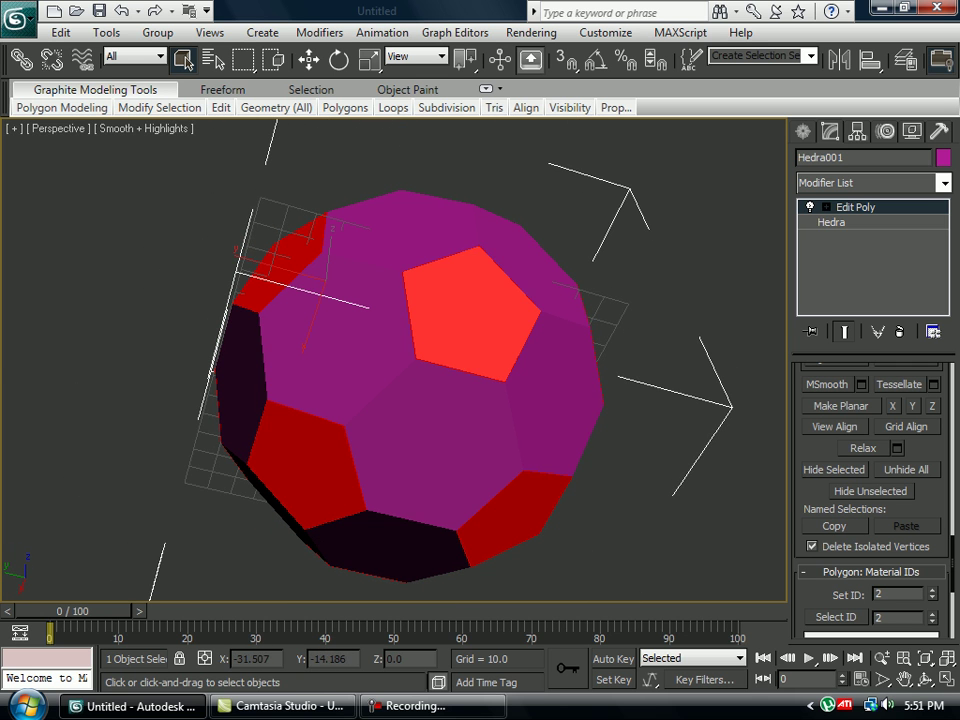
middle_click_drag(470, 318, 600, 405, "alt")
middle_click_drag(520, 460, 490, 440, "alt")
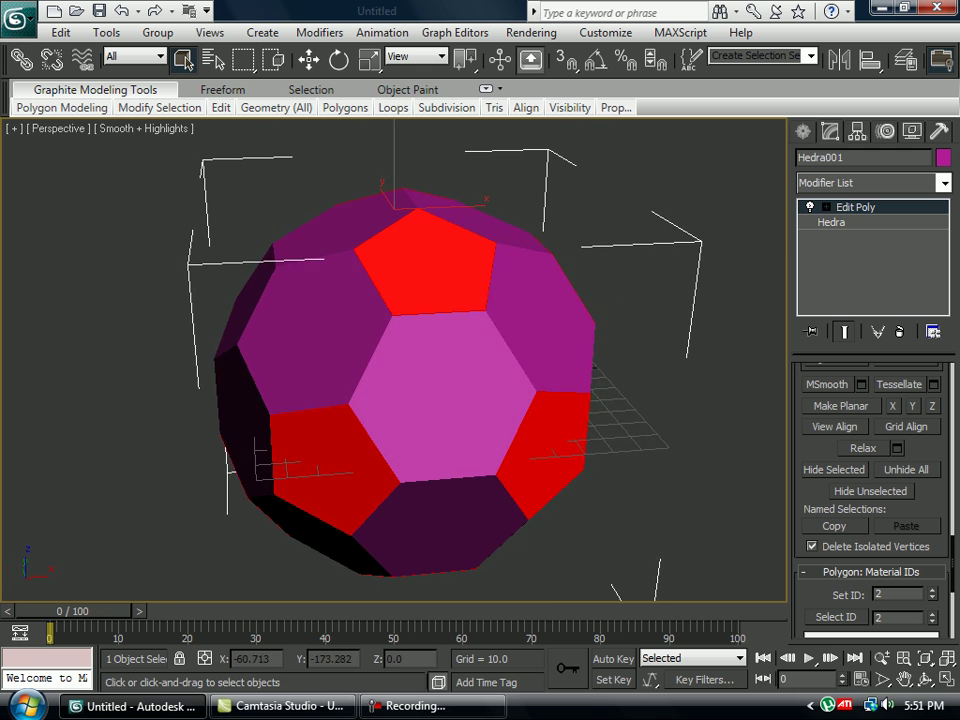
middle_click_drag(315, 440, 465, 425, "alt")
left_click(307, 330, "ctrl")
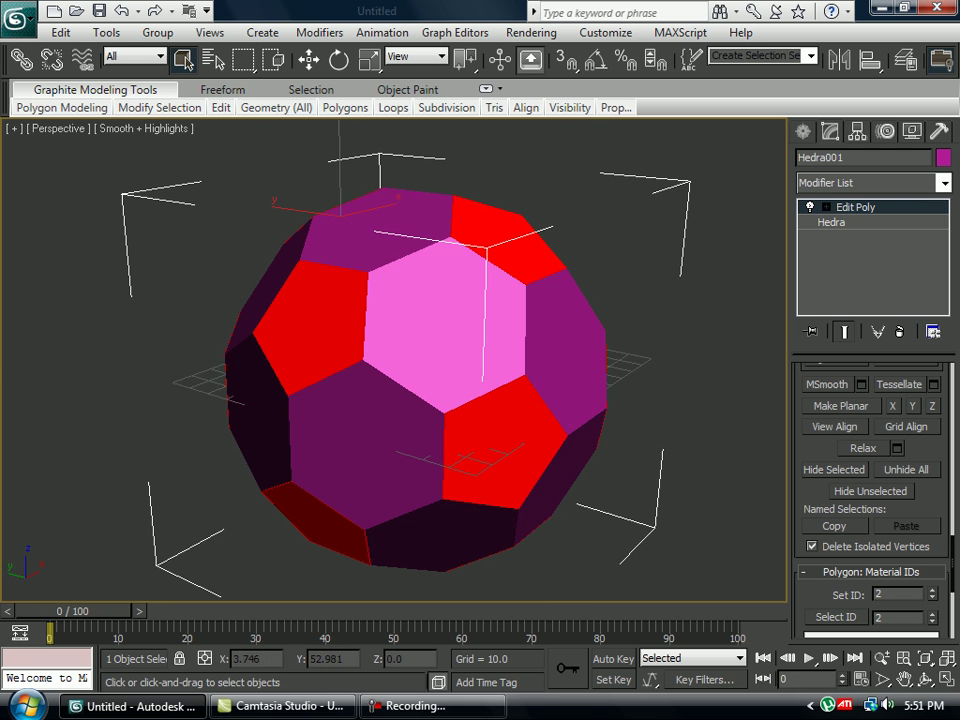
middle_click_drag(330, 445, 580, 428, "alt")
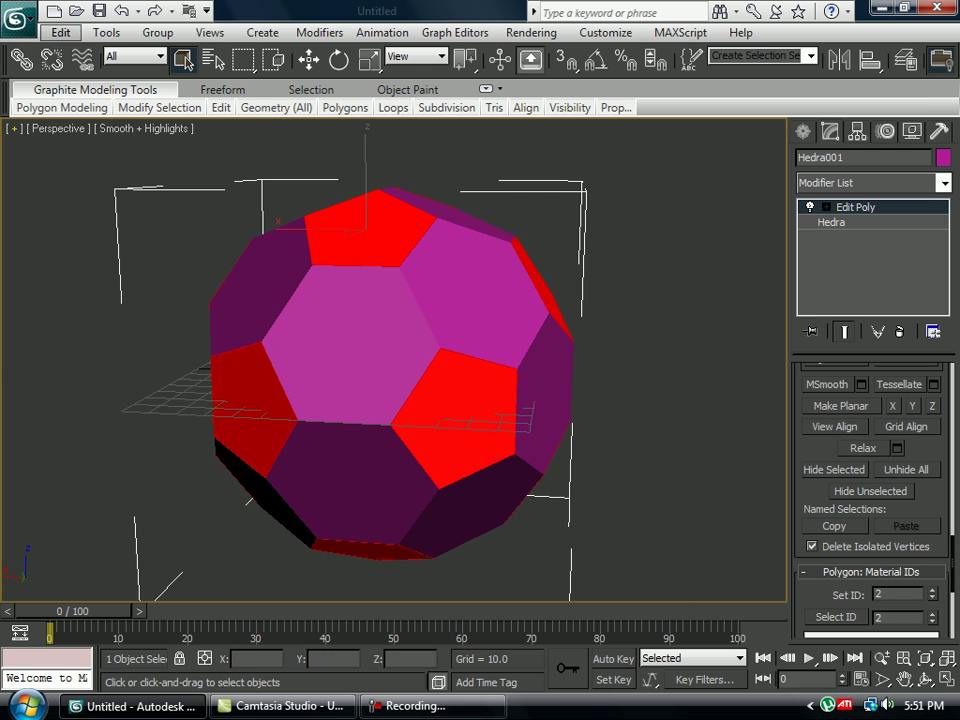
Restore the four-viewport layout to check the pentagon selection, and set the selected pentagons' material ID to 1
left_click(14, 128)
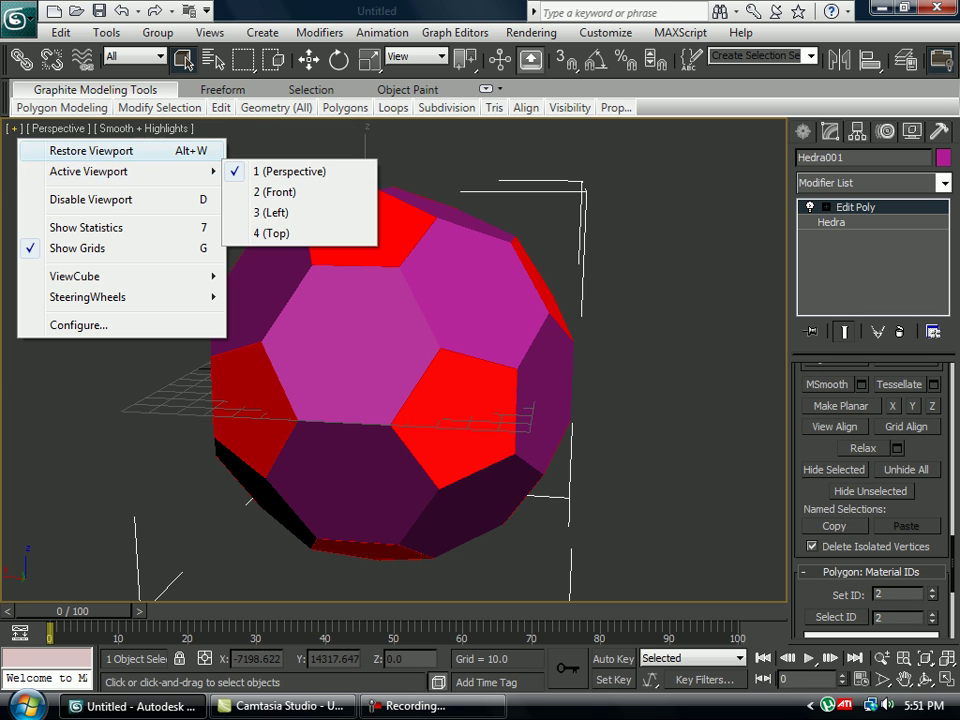
left_click(90, 151)
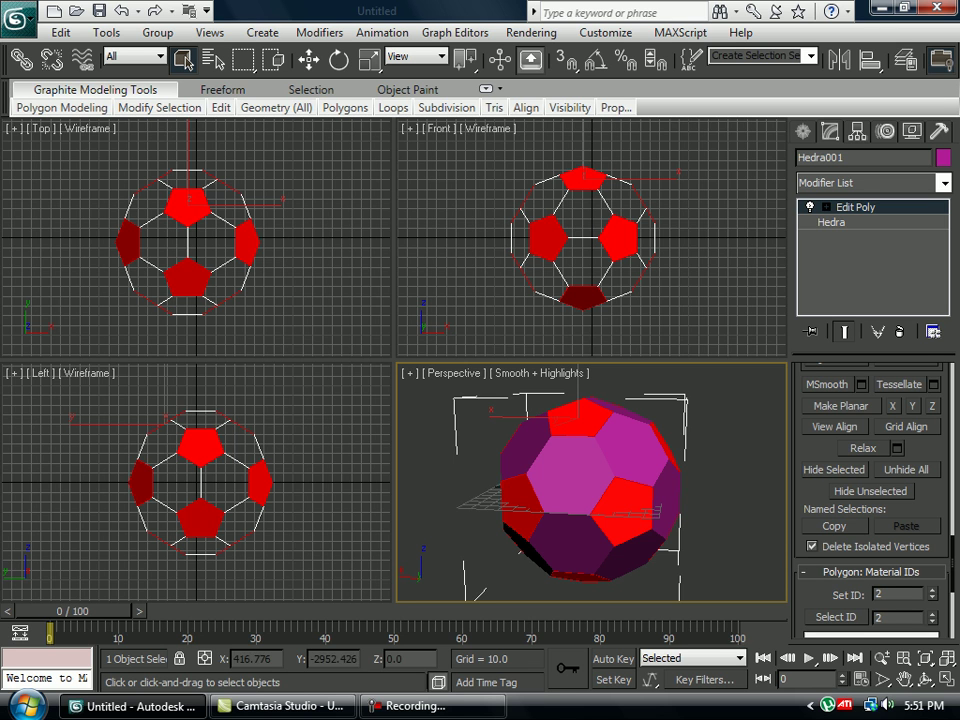
middle_click_drag(690, 488, 605, 486, "alt")
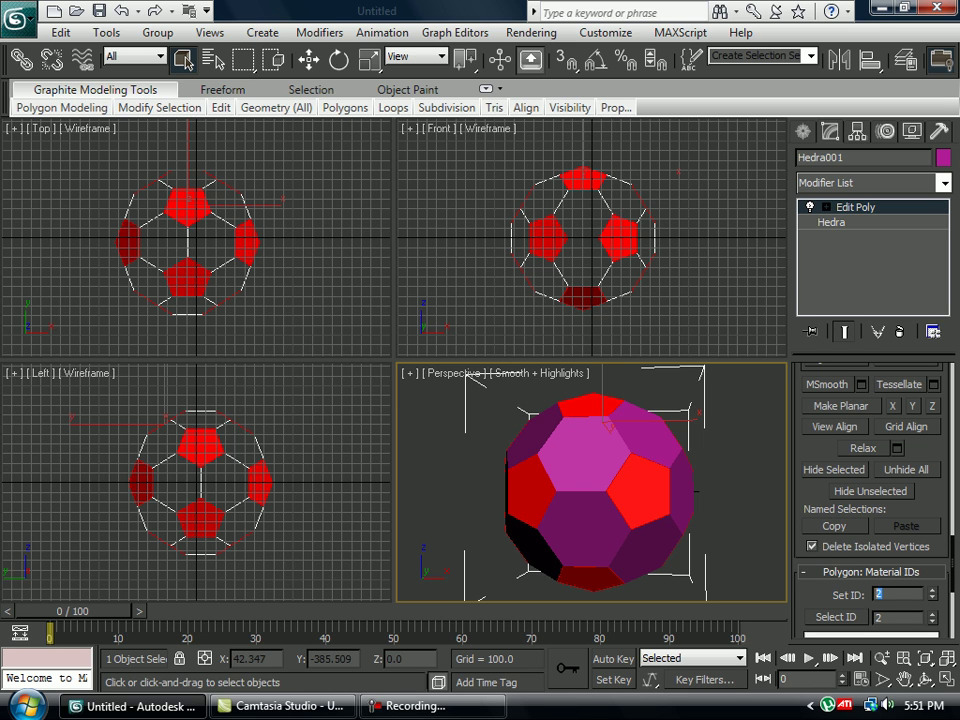
Maximize the Perspective viewport and clear the polygon selection
left_click(408, 373)
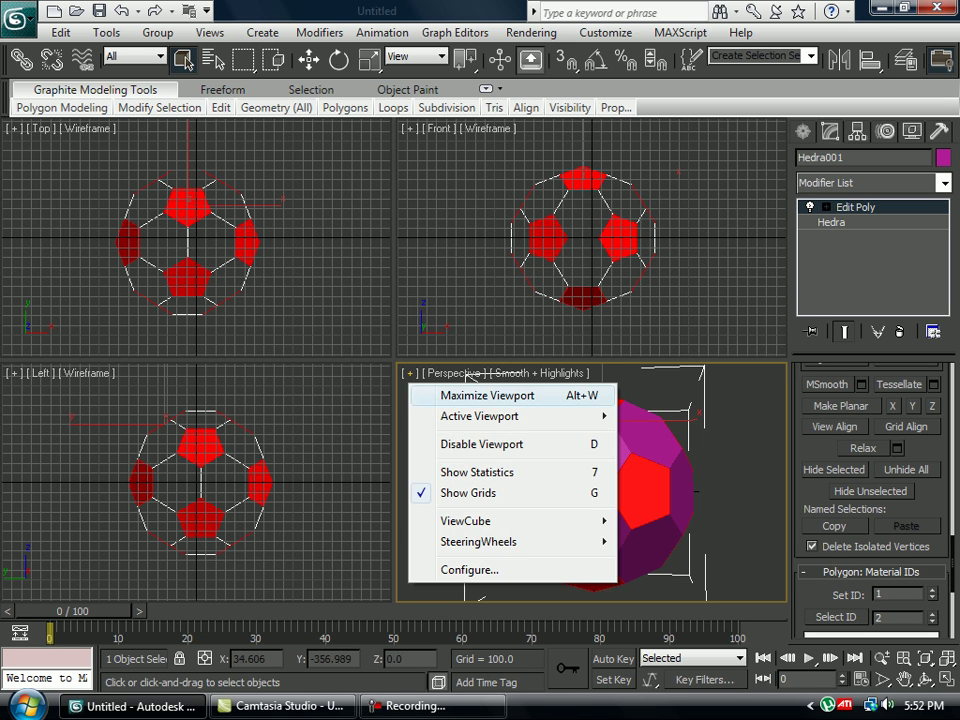
left_click(485, 395)
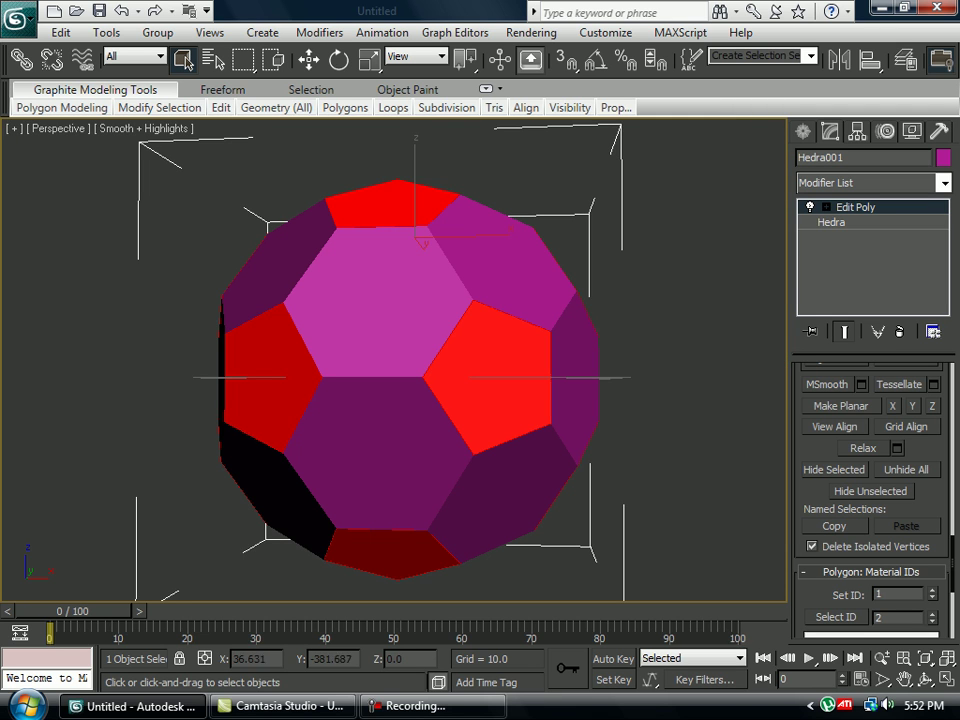
left_click(690, 450)
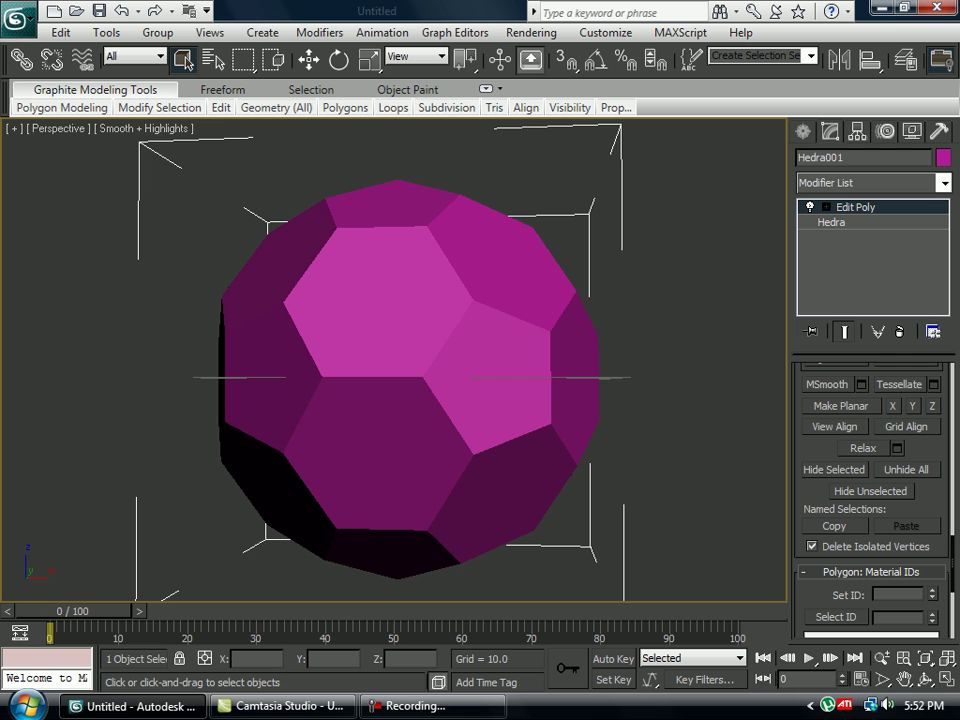
Select the polygons with material ID 2, inspect them all around the ball, and clear the selection
left_click(835, 617)
middle_click_drag(620, 450, 350, 458, "alt")
middle_click_drag(650, 475, 413, 398, "alt")
middle_click_drag(640, 425, 305, 448, "alt")
middle_click_drag(432, 229, 340, 338, "alt")
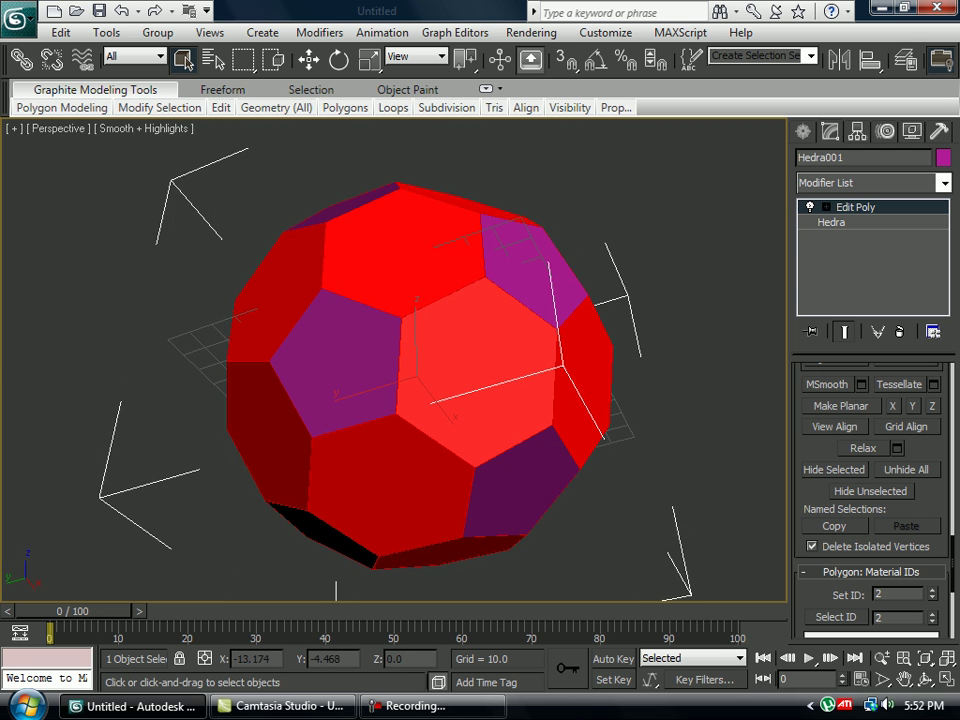
left_click(190, 494)
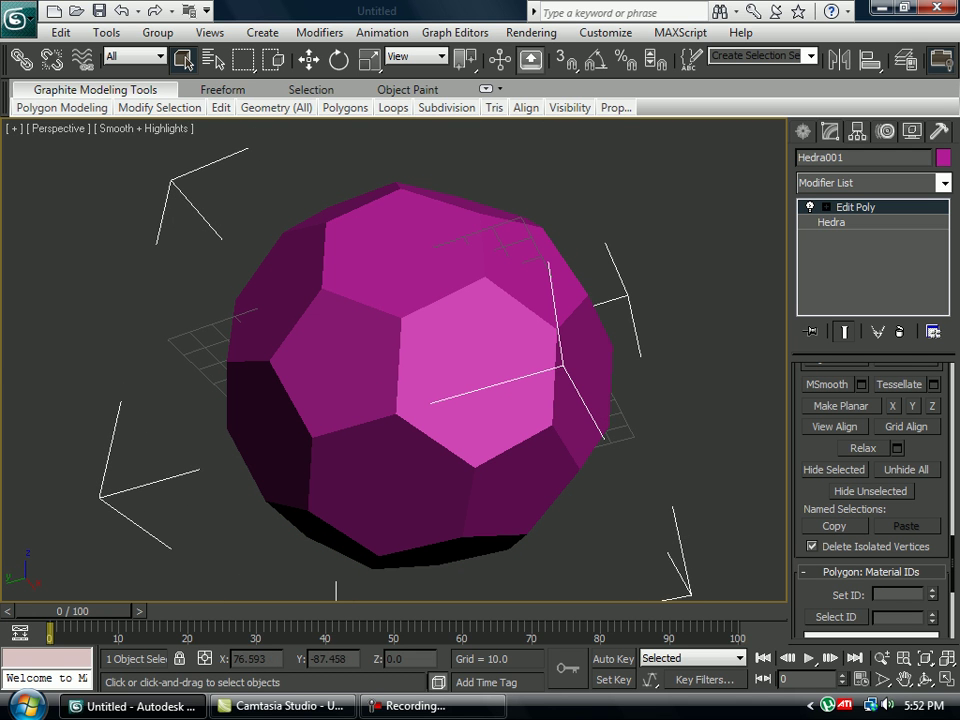
Open the Material Editor and reposition the view so the ball sits clear of it
middle_click_drag(490, 445, 540, 461)
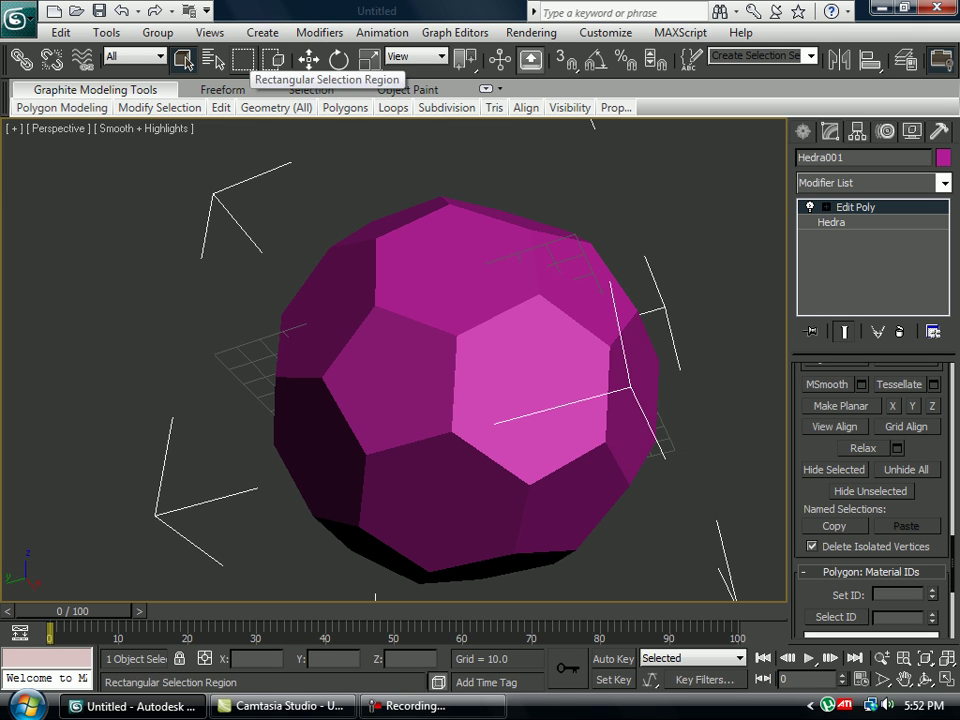
left_click_drag(418, 72, 224, 72)
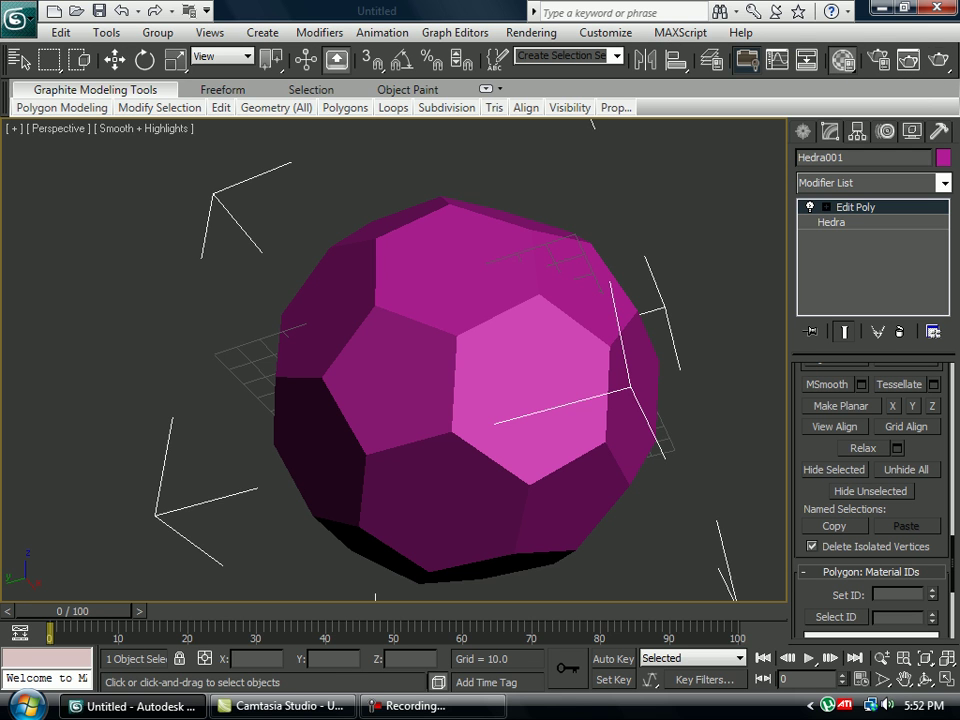
left_click(842, 60)
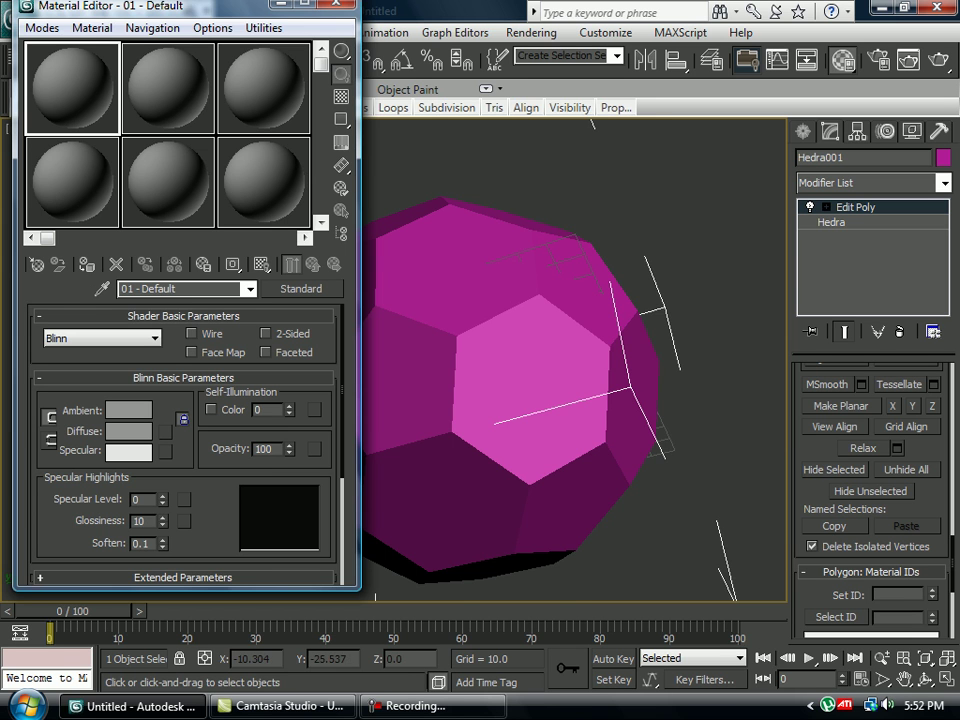
middle_click_drag(540, 390, 653, 407)
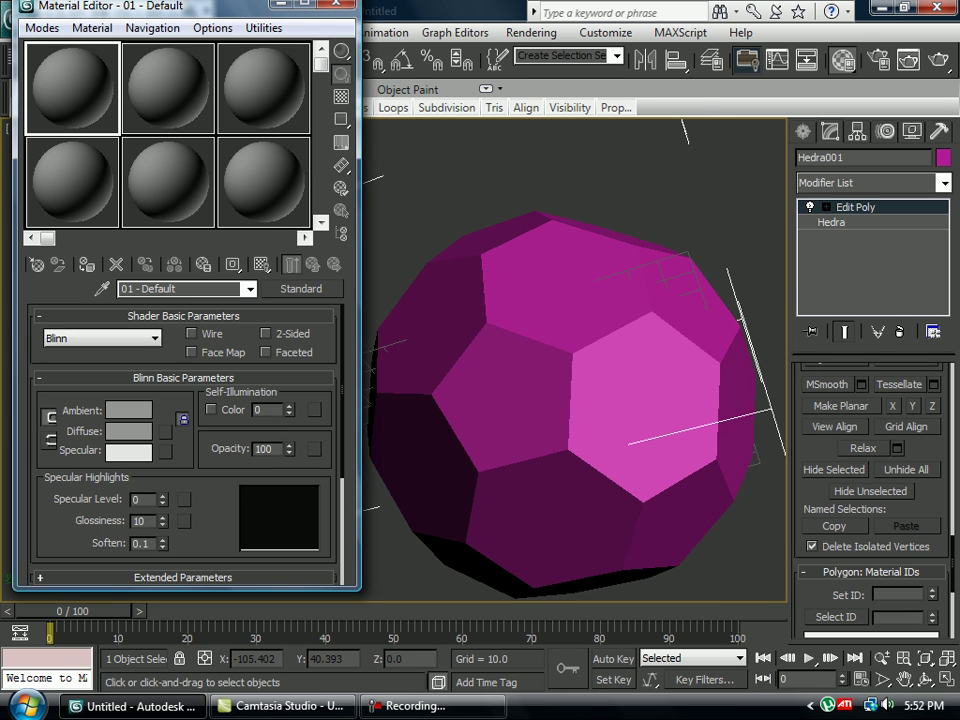
Change the first sample material to Multi/Sub-Object, discarding the old material, and set its number of sub-materials to 2
left_click(301, 289)
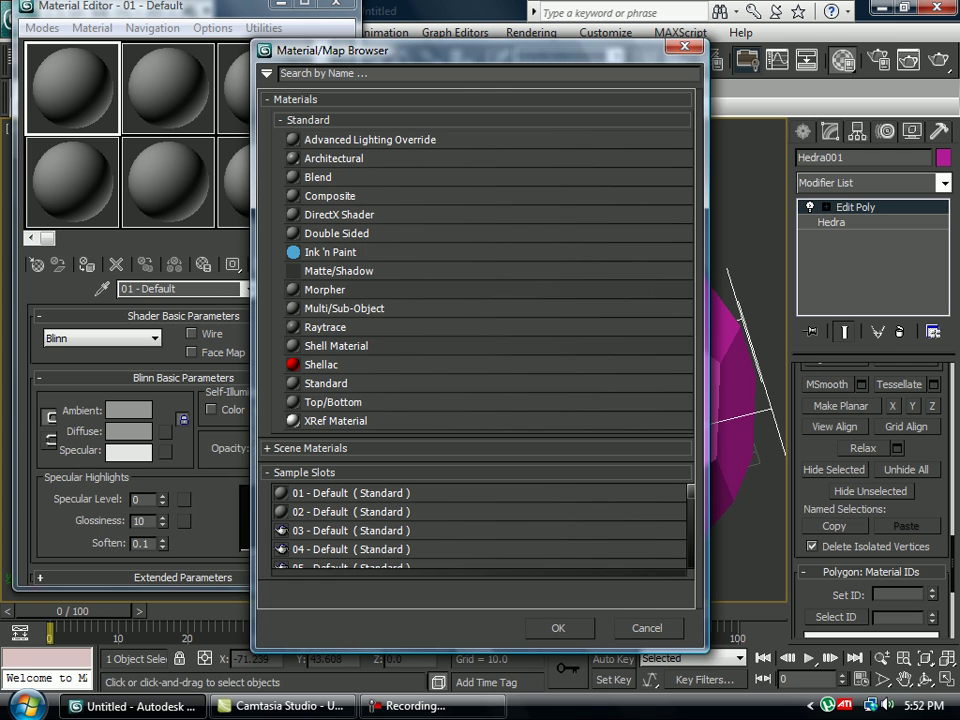
double_click(344, 308)
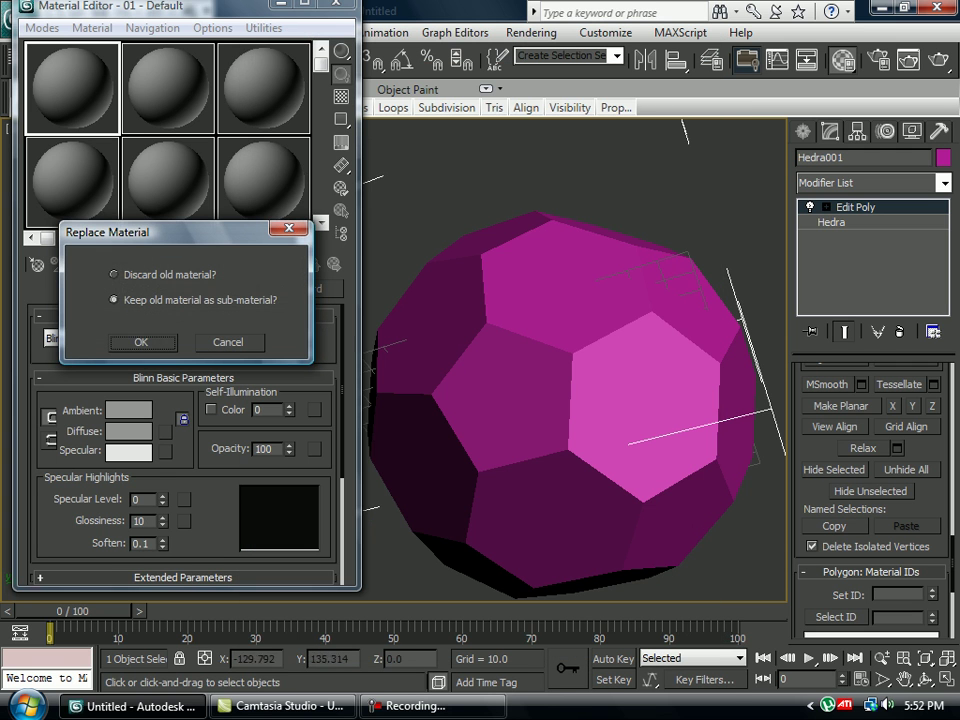
left_click(114, 274)
left_click(141, 342)
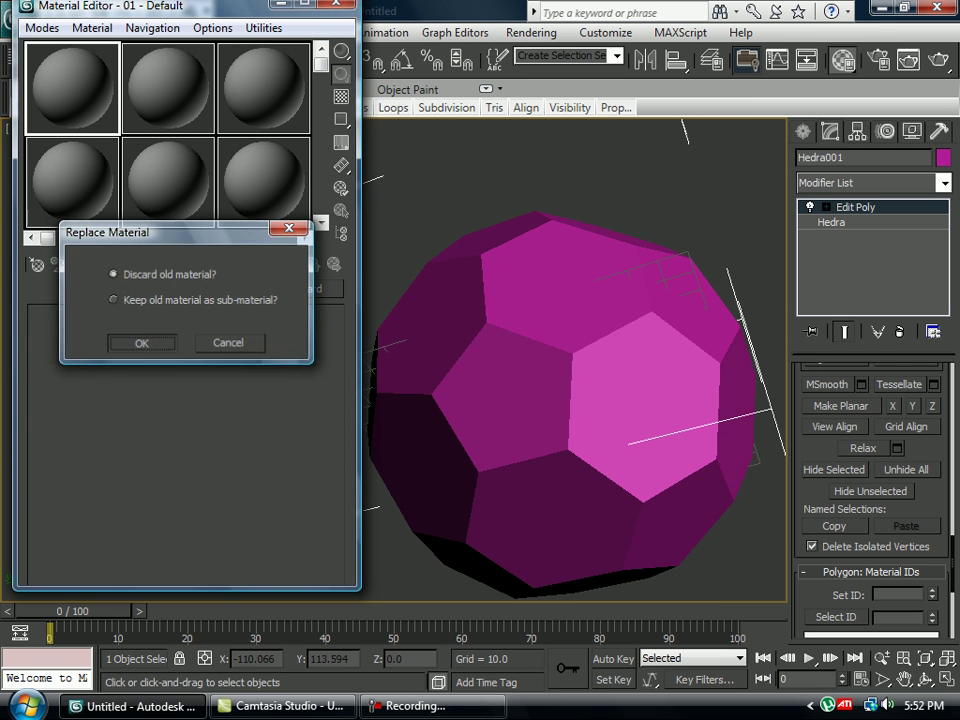
left_click(213, 387)
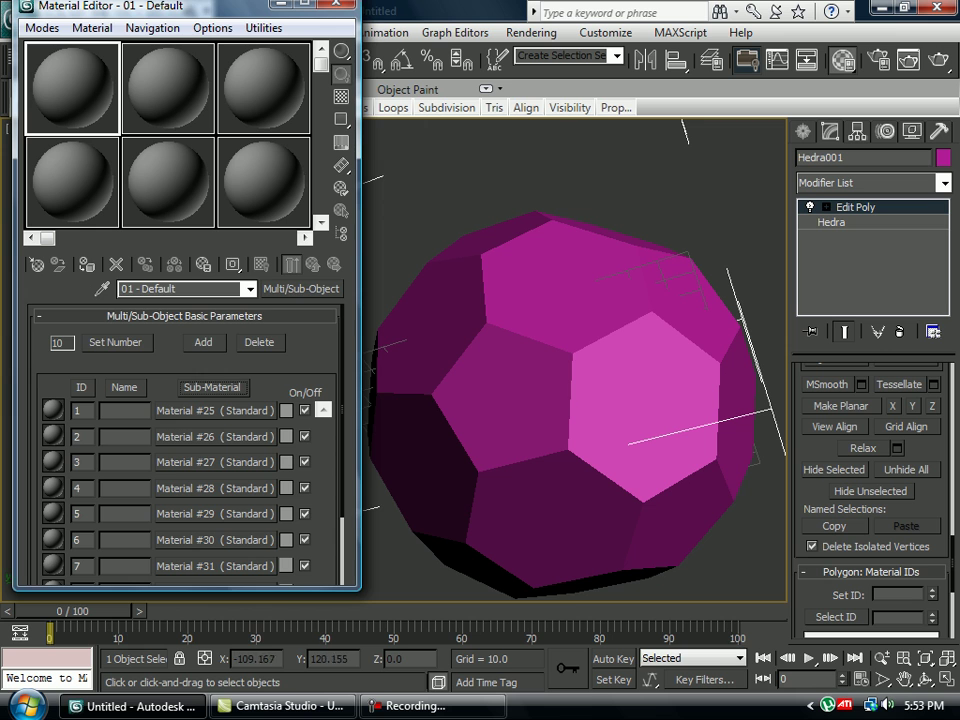
left_click(116, 342)
type("2")
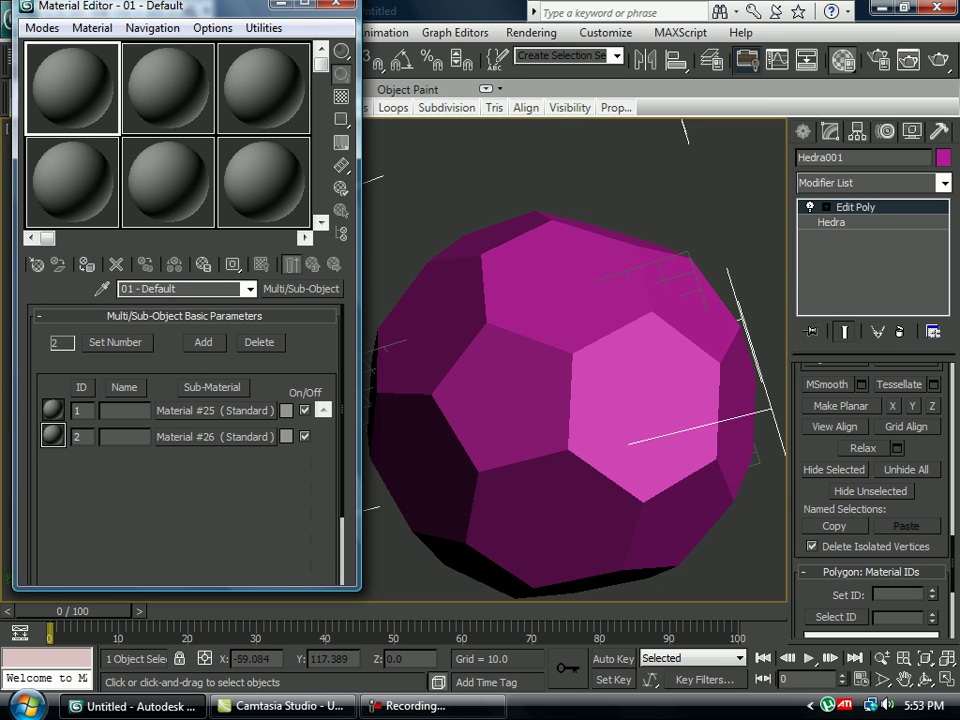
Change the ID 1 sub-material from Standard to Raytrace
left_click(215, 411)
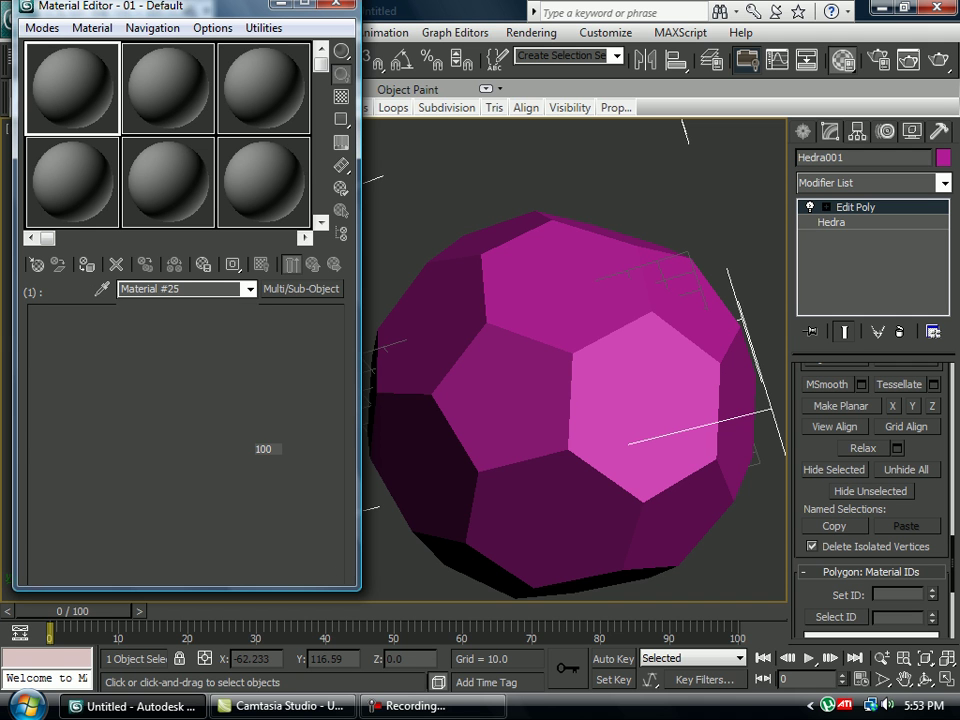
left_click(301, 289)
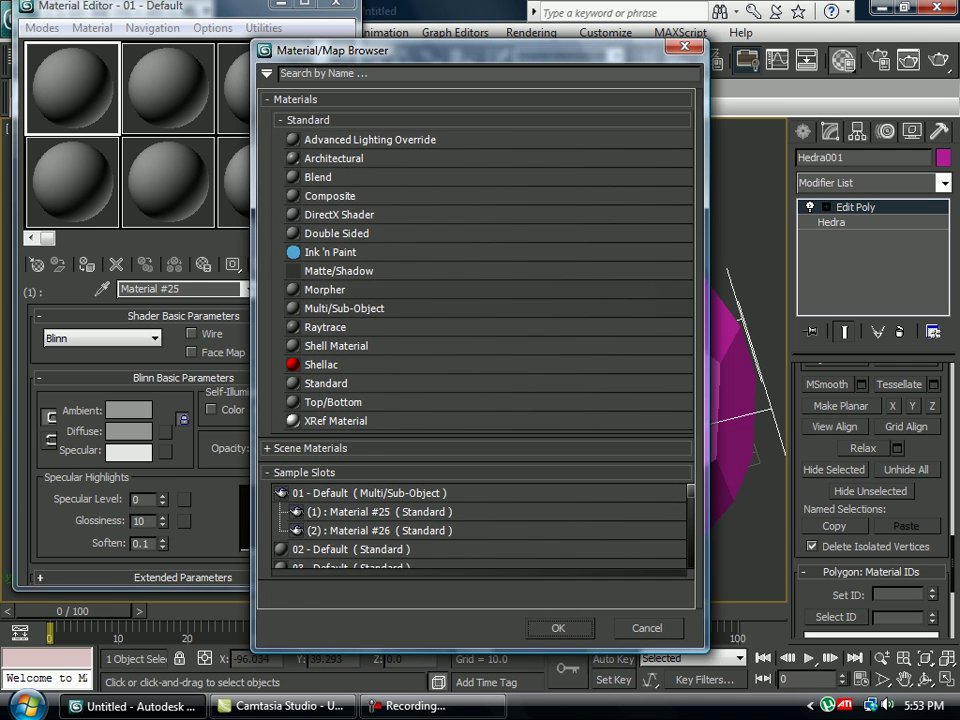
double_click(325, 327)
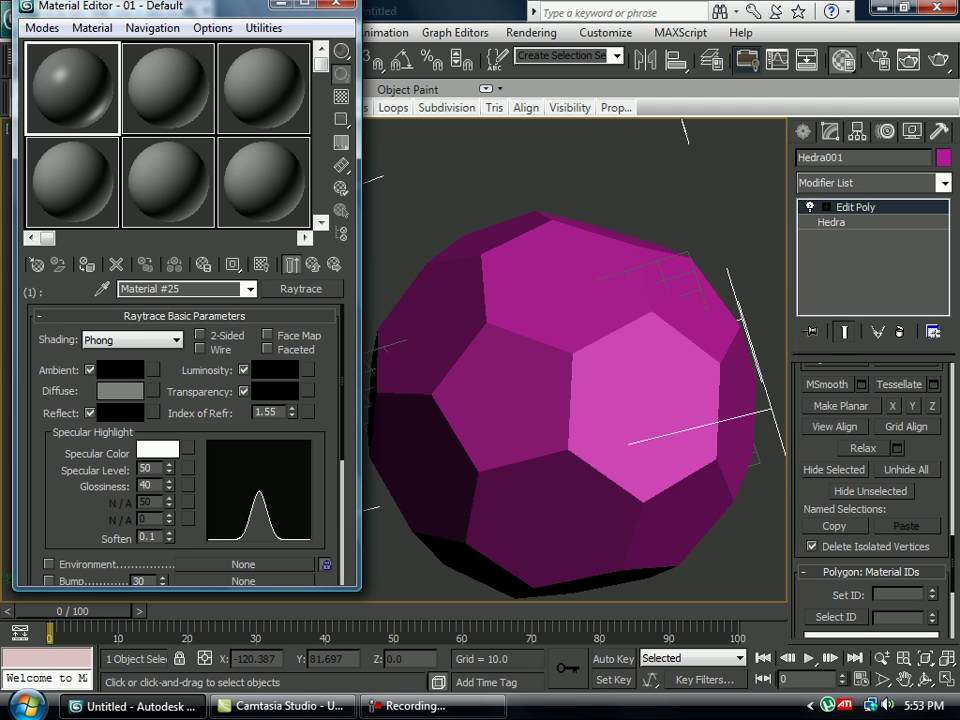
Name the ID 1 sub-material Black and set its diffuse color to pure black
type("M")
left_click(121, 391)
left_click_drag(657, 209, 588, 209)
left_click(688, 273)
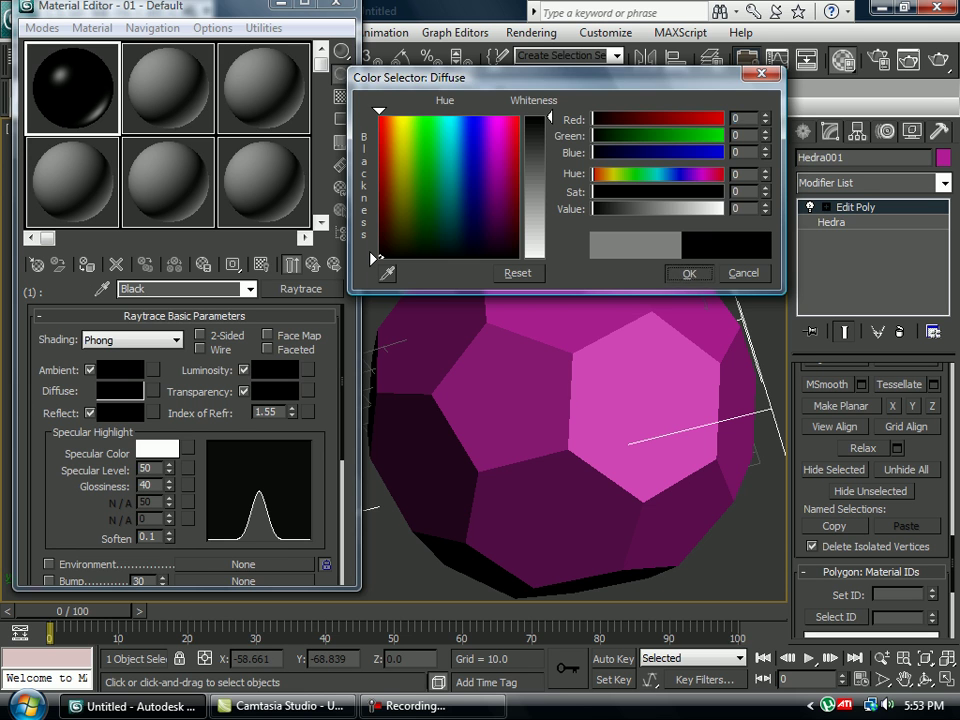
Set the Black sub-material's specular level to 180 and glossiness to 80, and return to the parent material
double_click(146, 468)
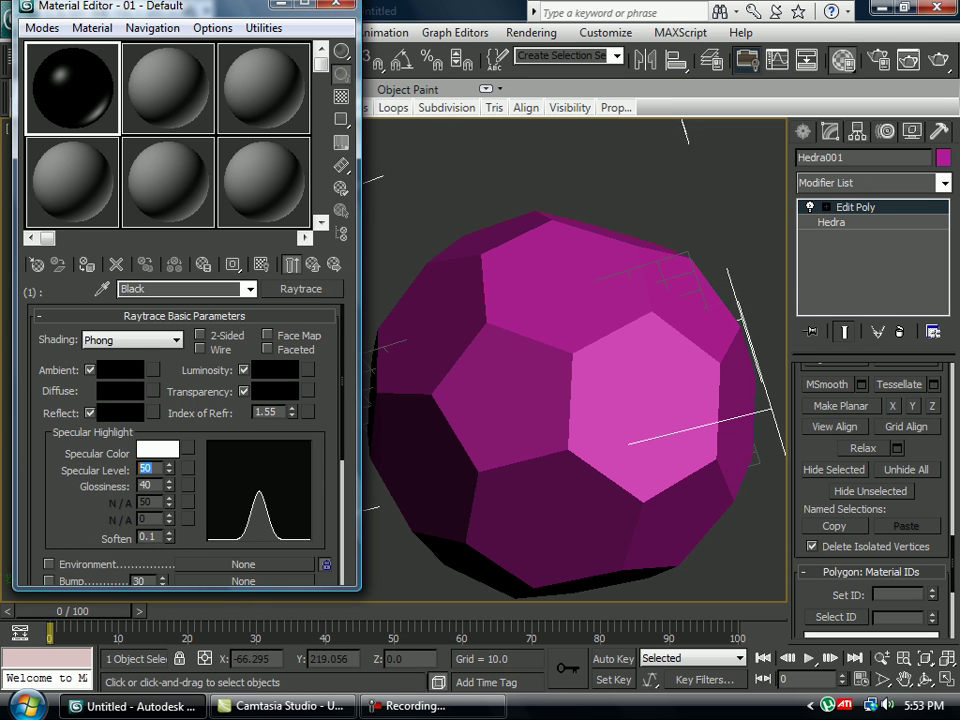
type("180")
key("Tab")
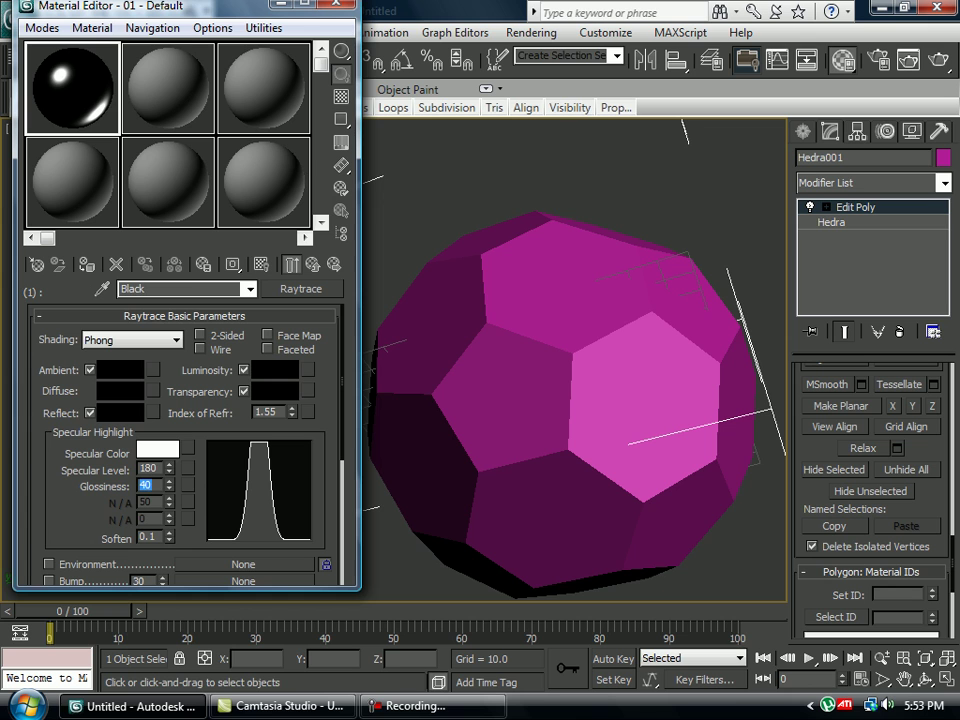
type("80")
key("Return")
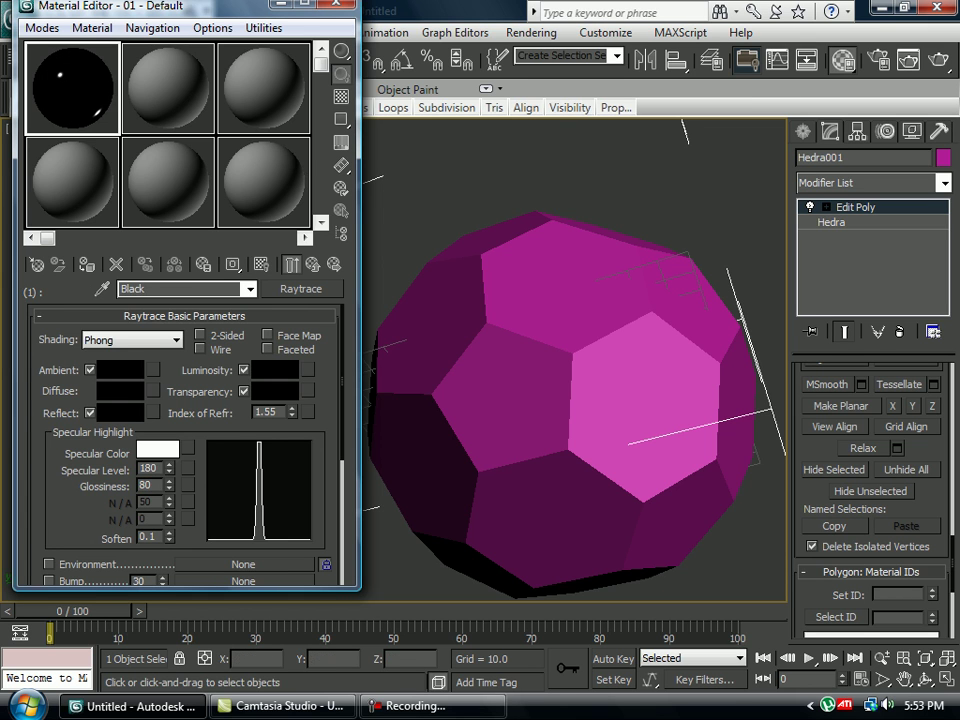
left_click(313, 265)
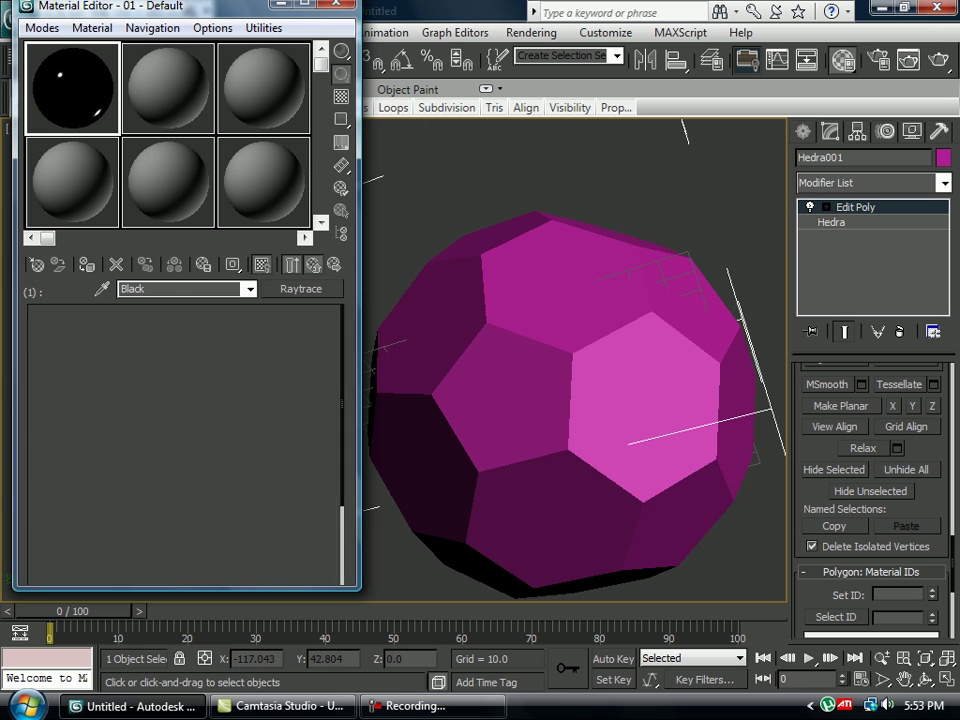
Change the ID 2 sub-material from Standard to Raytrace
left_click(216, 437)
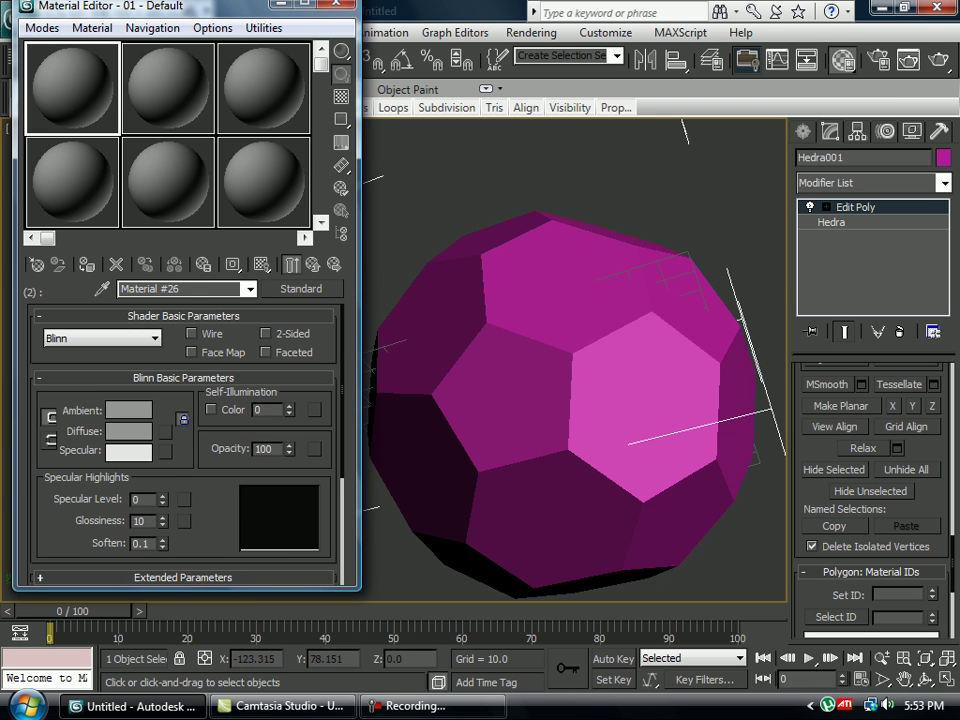
left_click(301, 289)
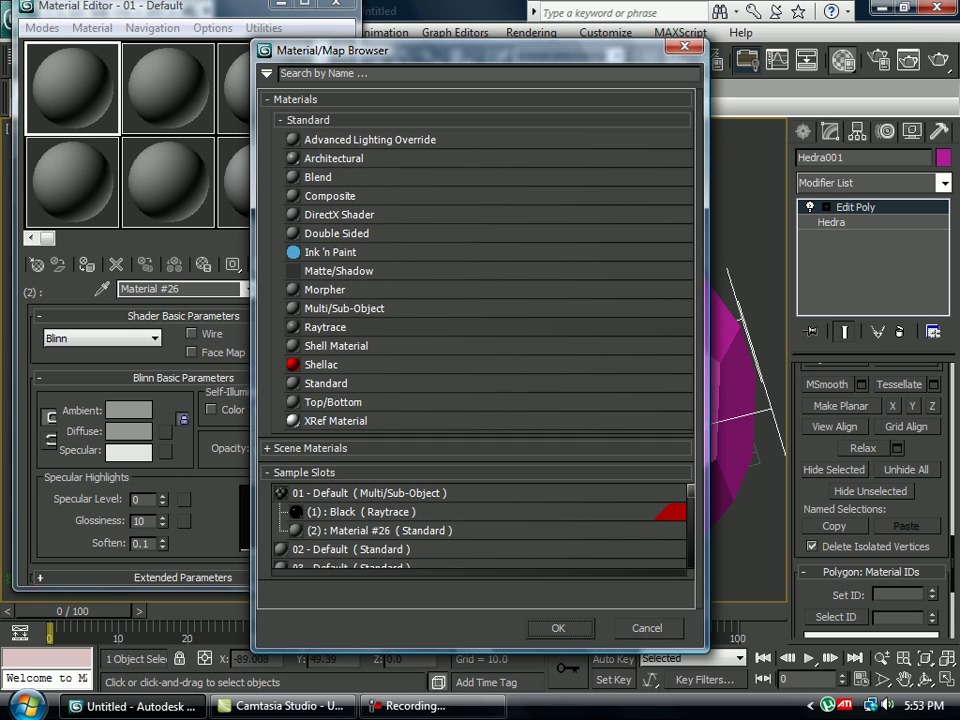
double_click(325, 327)
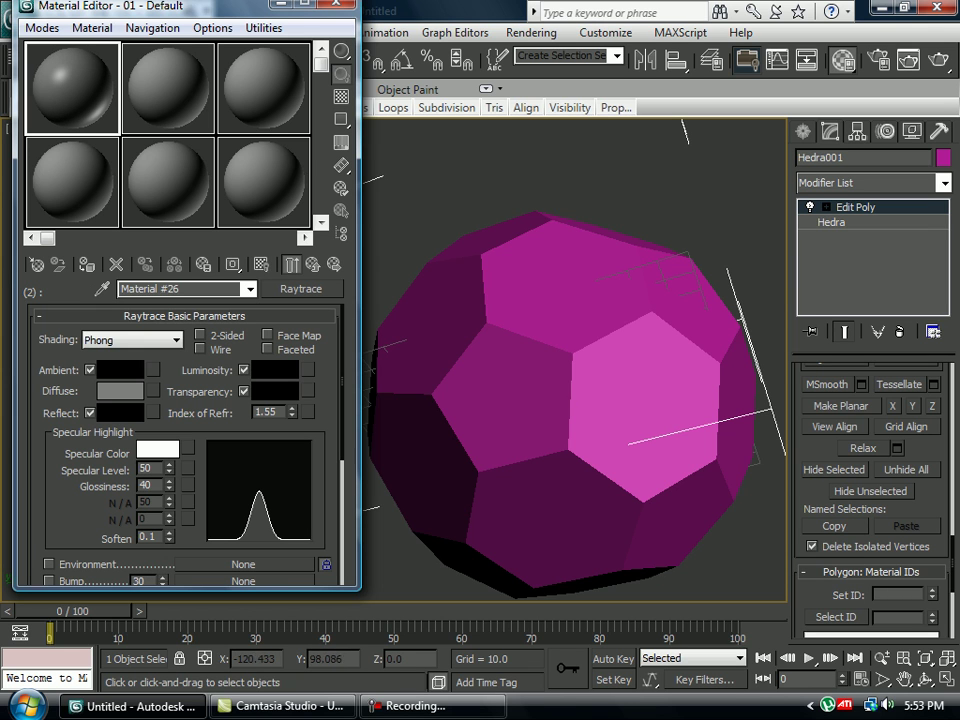
Rename the ID 2 sub-material White and set its diffuse color to pure white
key("BackSpace")
key("BackSpace")
key("BackSpace")
key("BackSpace")
key("BackSpace")
key("BackSpace")
key("BackSpace")
key("BackSpace")
key("BackSpace")
key("BackSpace")
key("BackSpace")
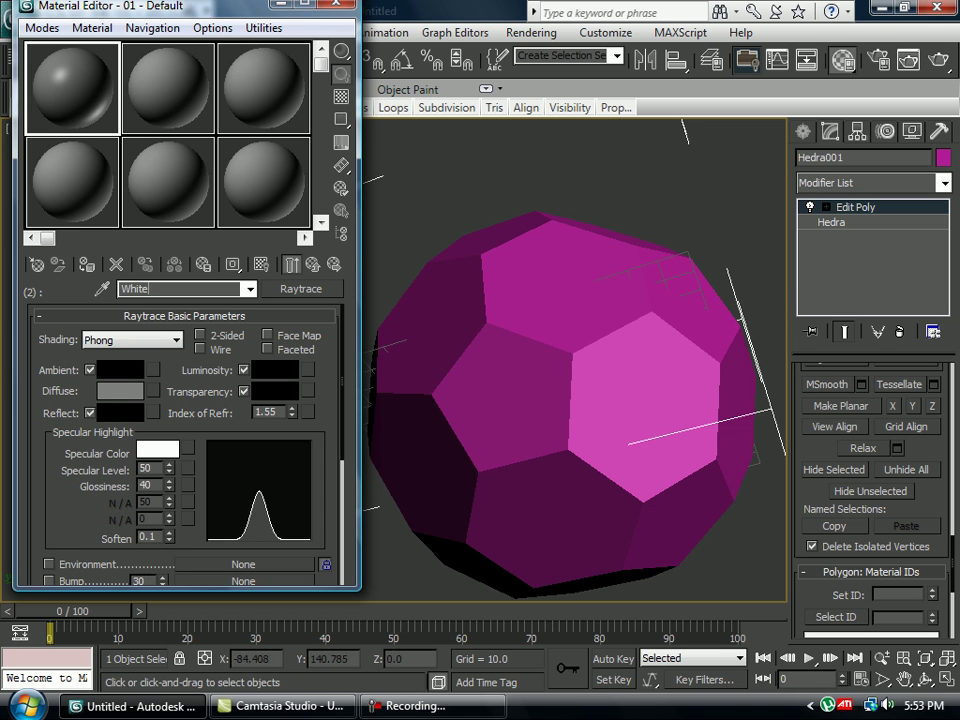
left_click(120, 391)
left_click_drag(550, 187, 550, 262)
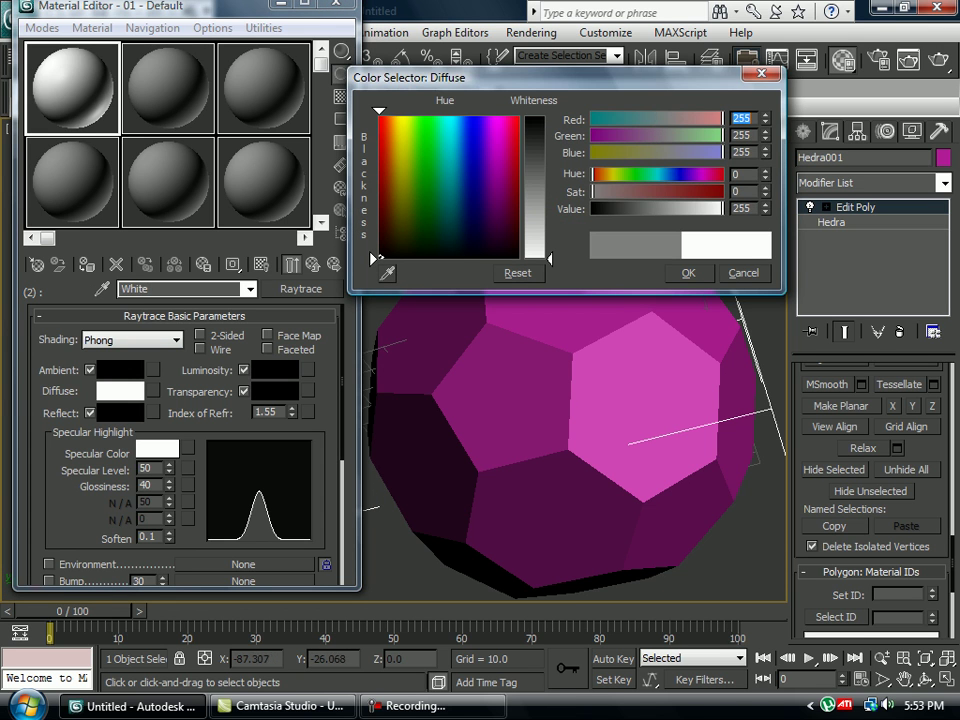
left_click(689, 273)
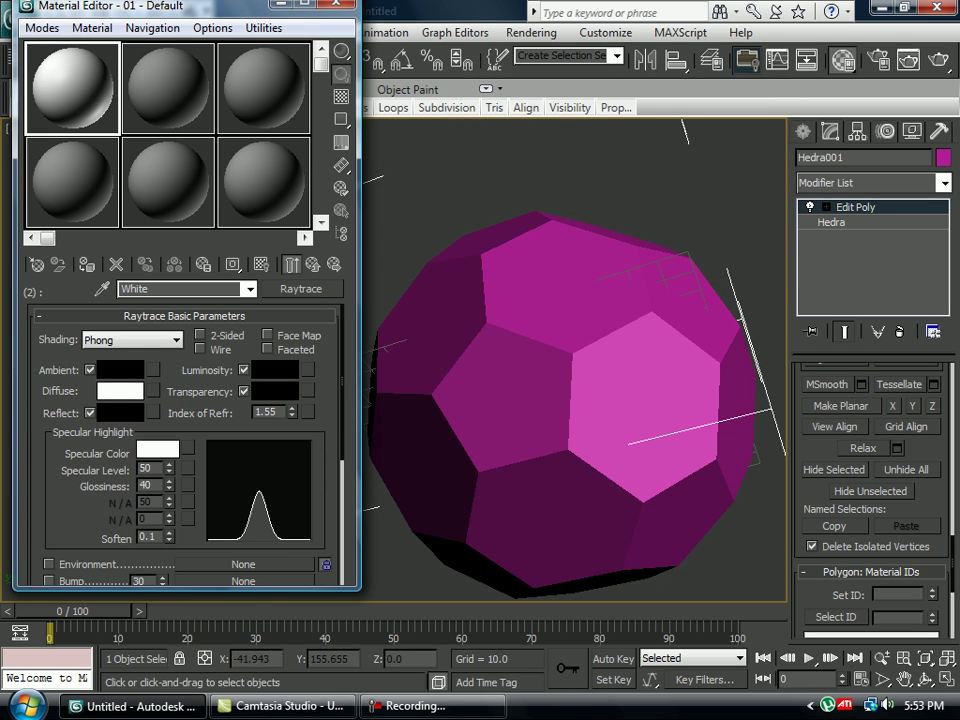
Set the White sub-material's specular level to 180 and its glossiness to 80
double_click(147, 469)
type("180")
key("Tab")
type("80")
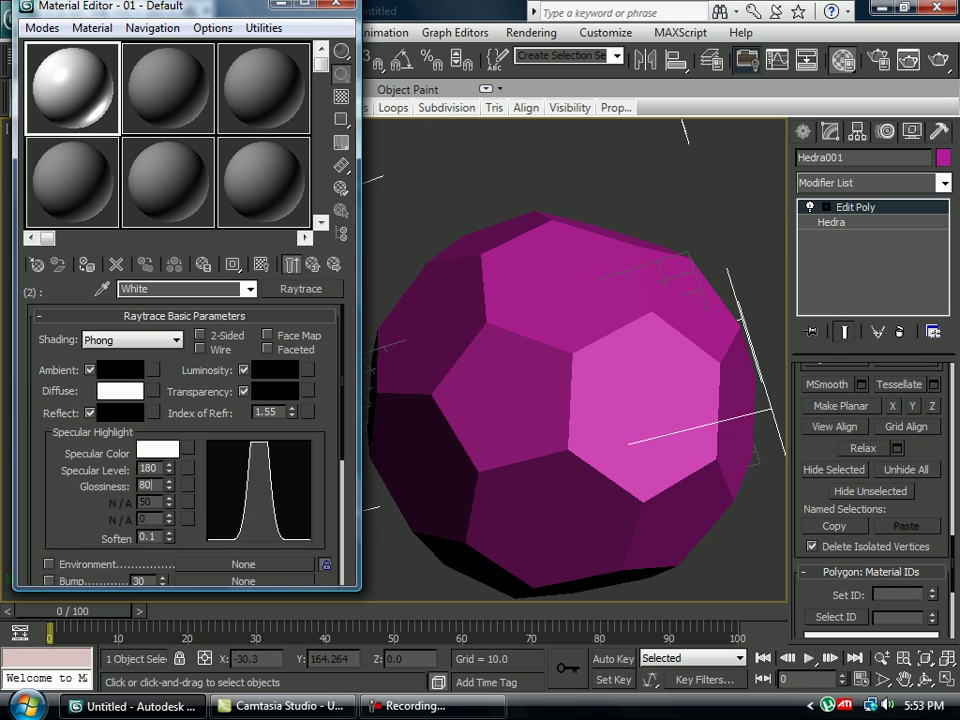
key("Tab")
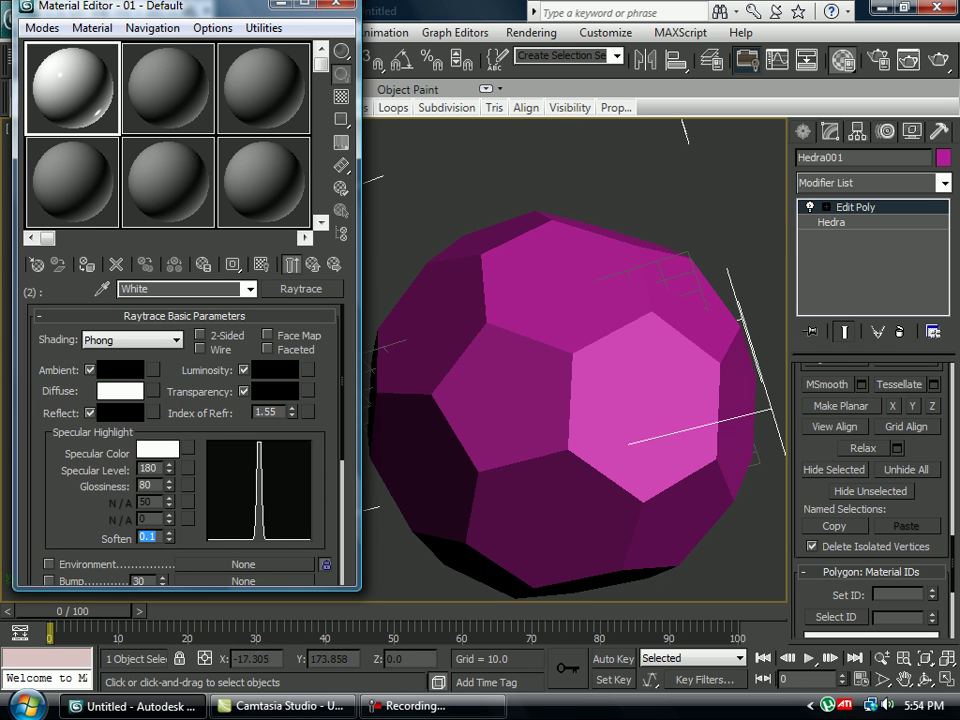
Set the White sub-material's glossiness to 100 and specular level to 200, and return to the parent material
double_click(143, 485)
type("100")
key("Tab")
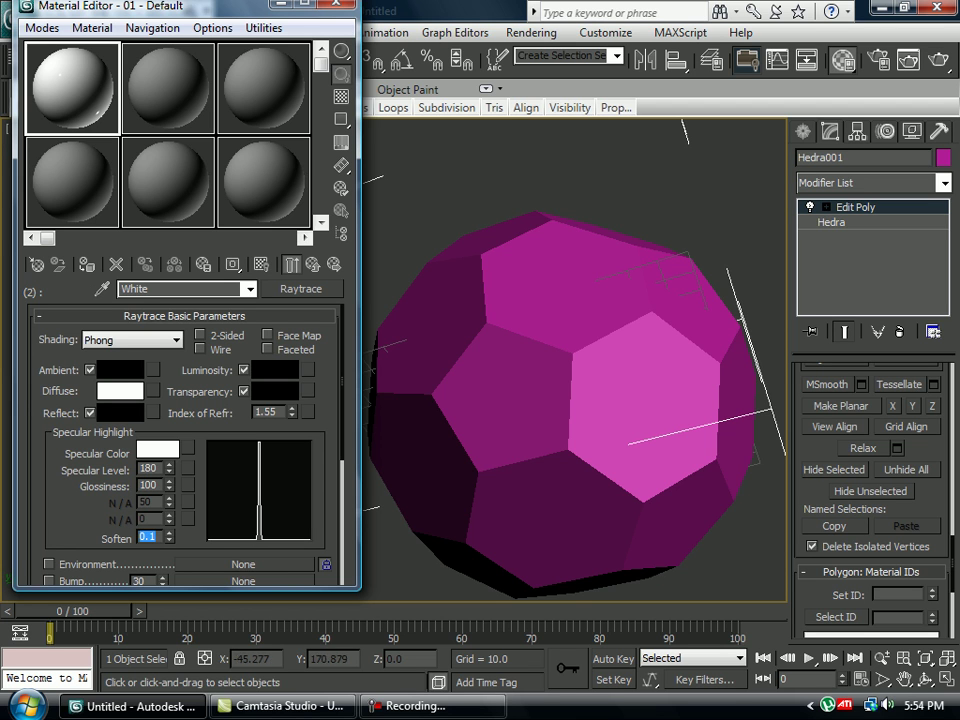
left_click_drag(158, 469, 137, 469)
type("200")
key("Tab")
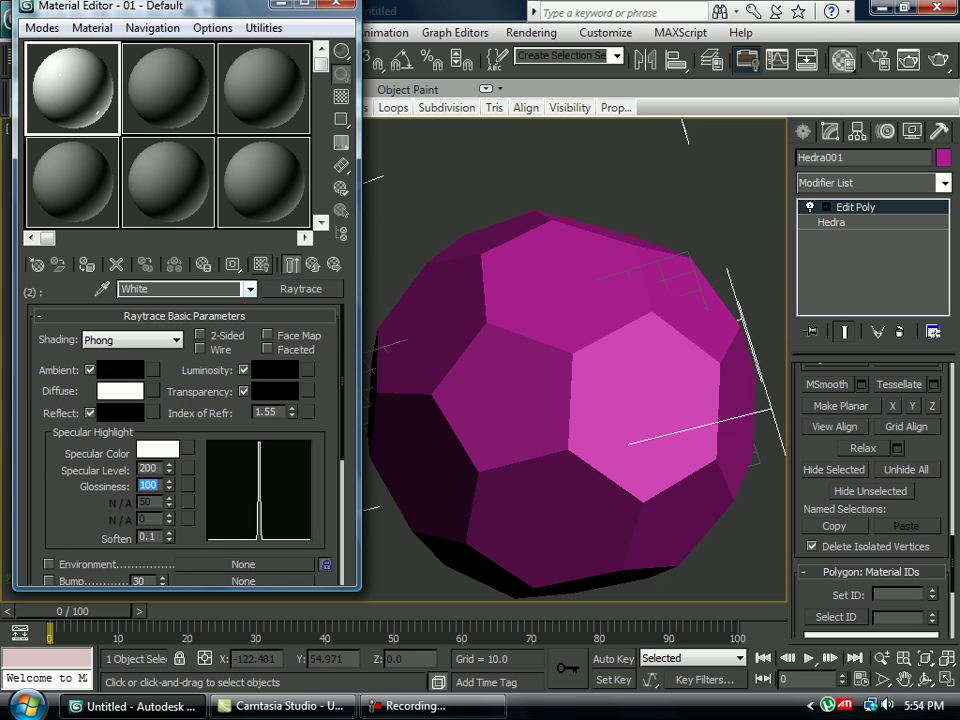
left_click(291, 264)
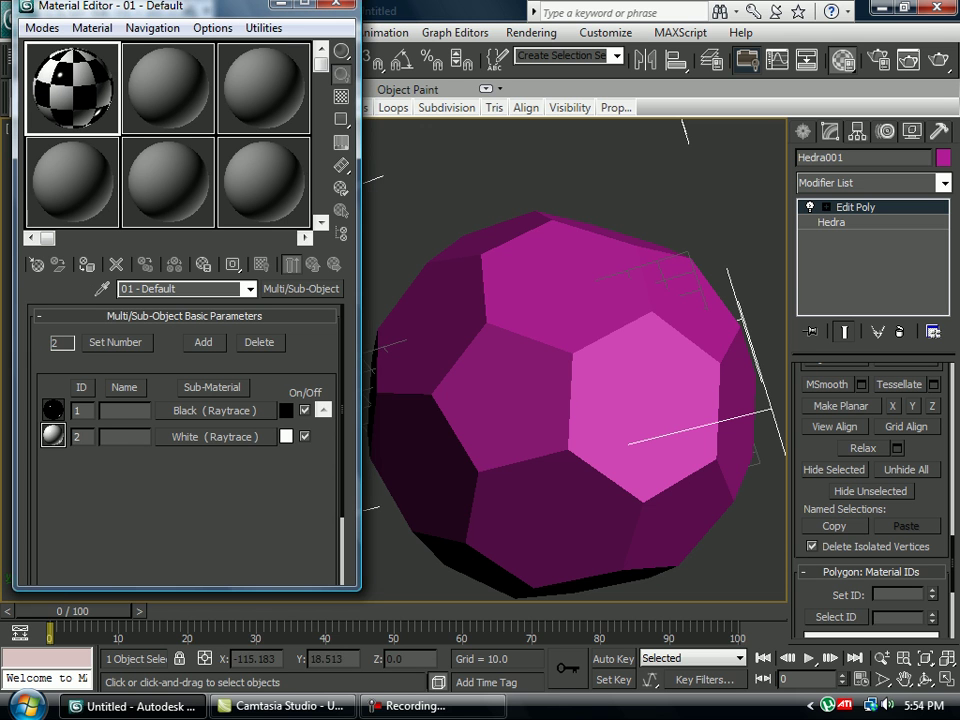
Assign the Multi/Sub-Object material to the ball and select one hexagon on its lower front
left_click_drag(72, 88, 450, 258)
middle_click_drag(640, 385, 600, 429, "alt")
left_click(600, 425)
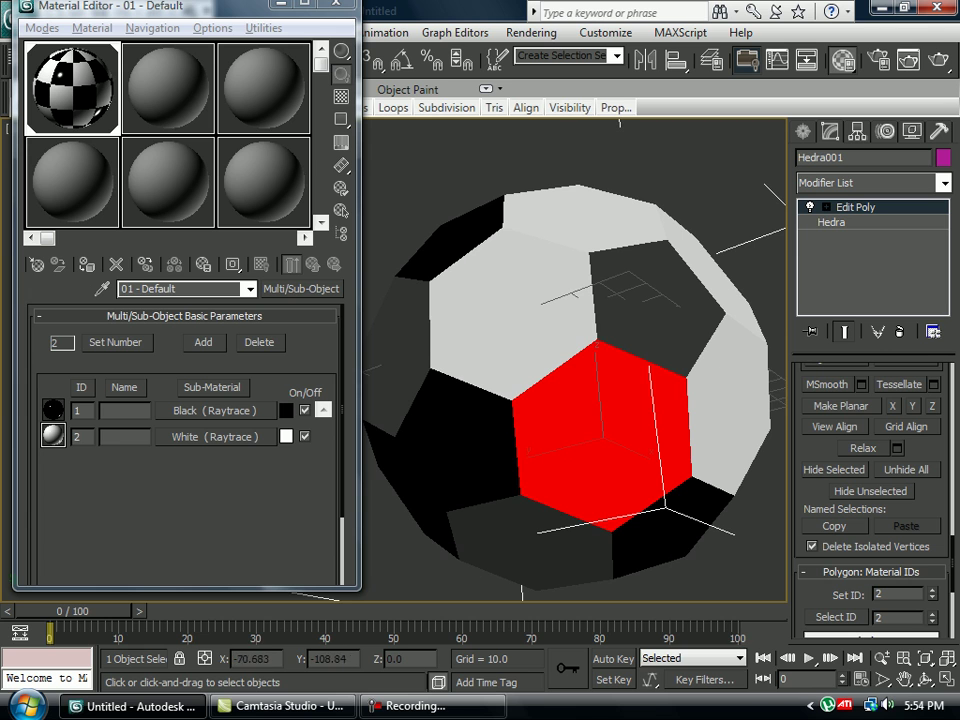
middle_click_drag(600, 433, 580, 433, "alt")
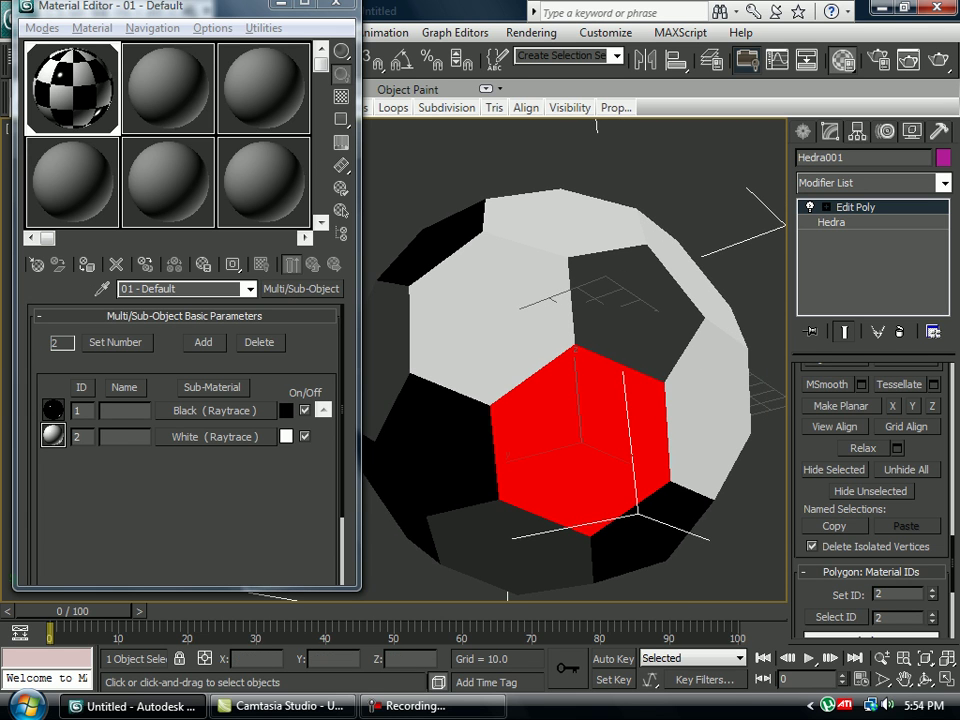
Clear the hexagon selection on the ball and close the Material Editor
left_click(748, 535)
left_click_drag(885, 558, 885, 565)
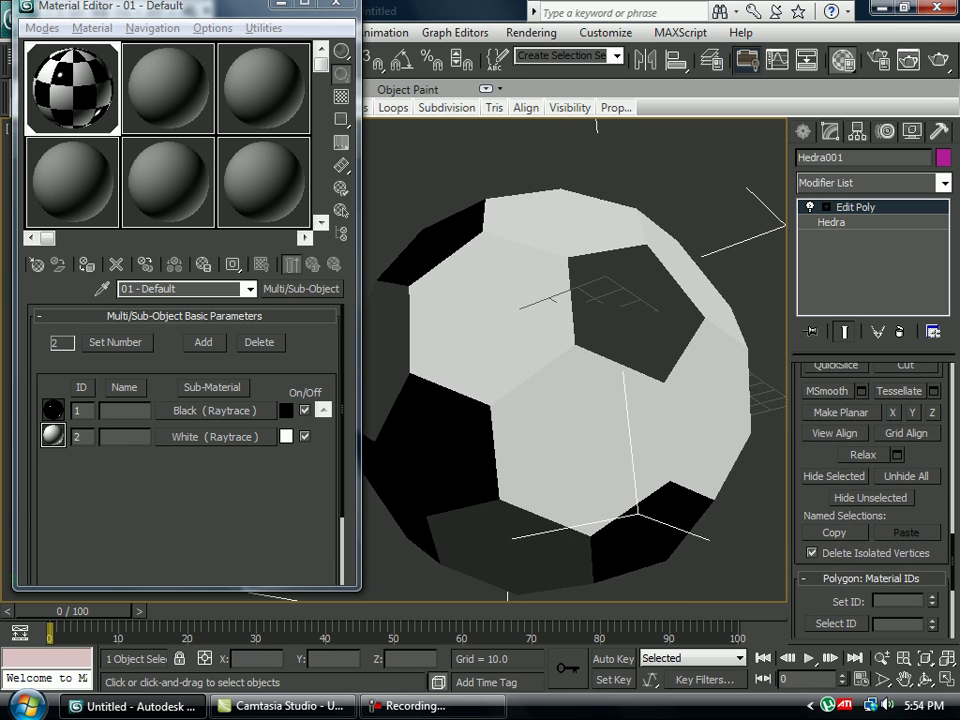
left_click(336, 5)
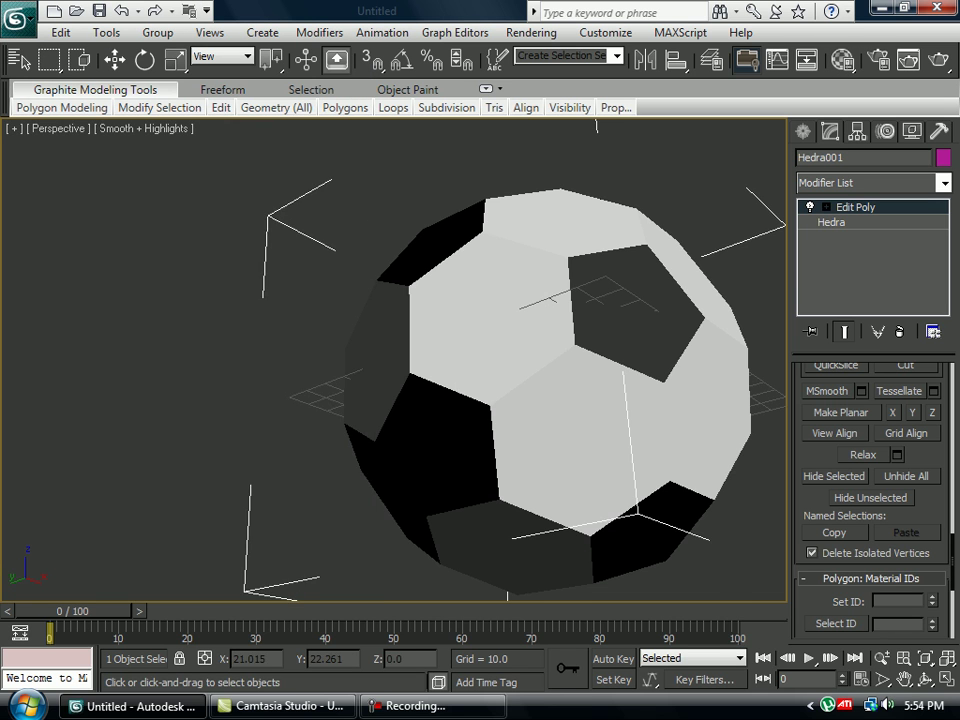
Switch the Edit Poly modifier to edge level, select all the ball's edges and split them
middle_click_drag(660, 404, 602, 400)
scroll(393, 360, "down", 5)
scroll(869, 520, "up", 10)
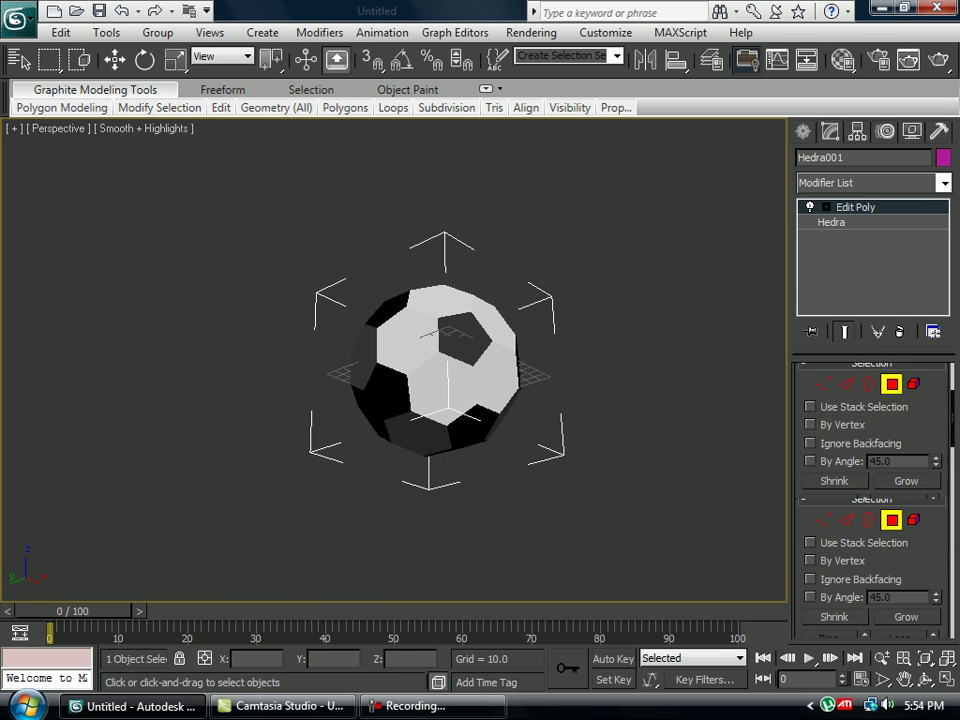
left_click(869, 520)
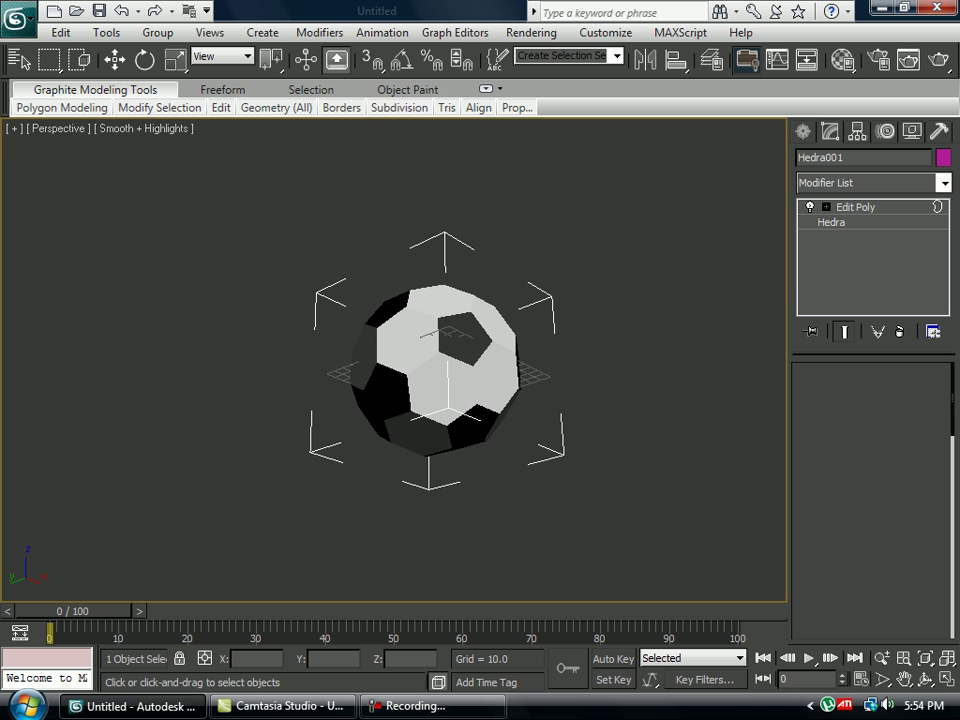
key("2")
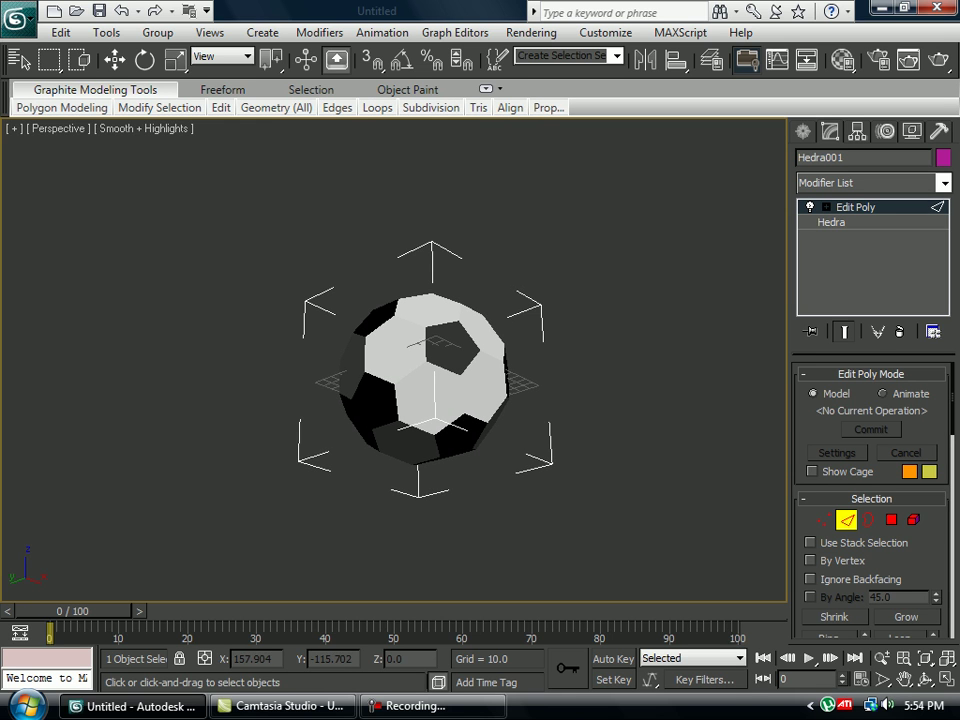
key("ctrl+a")
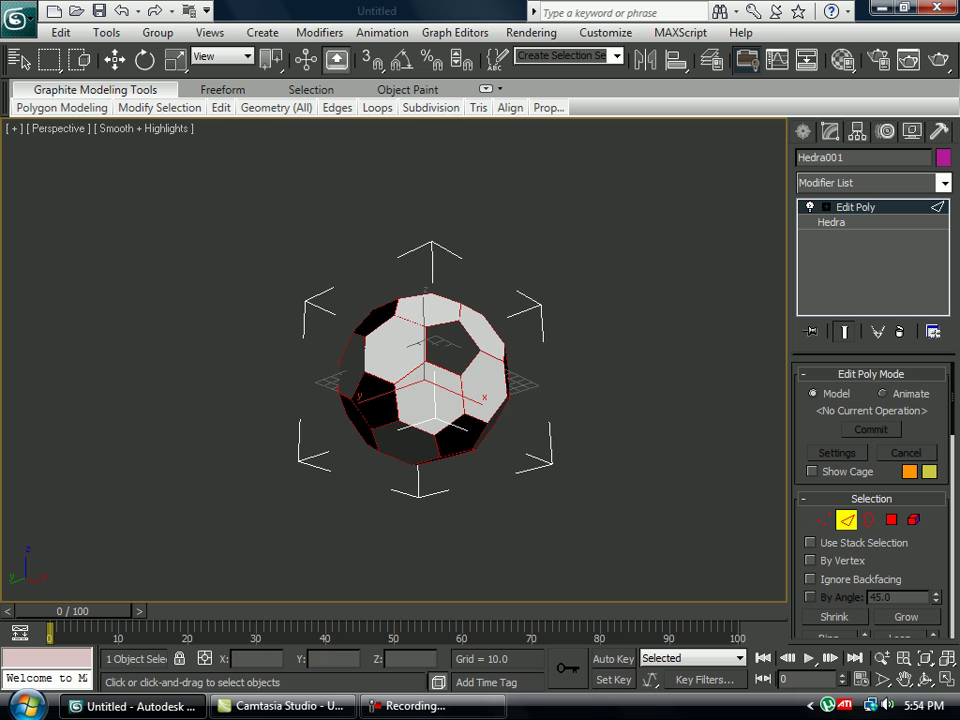
scroll(872, 480, "down", 5)
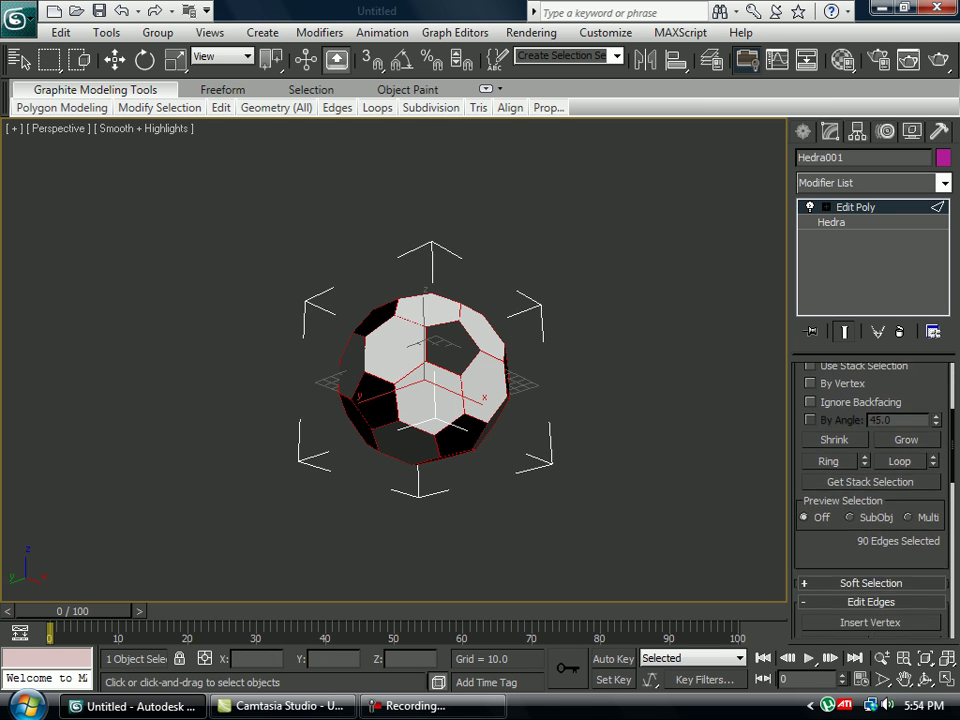
scroll(872, 480, "up", 1)
scroll(872, 480, "down", 3)
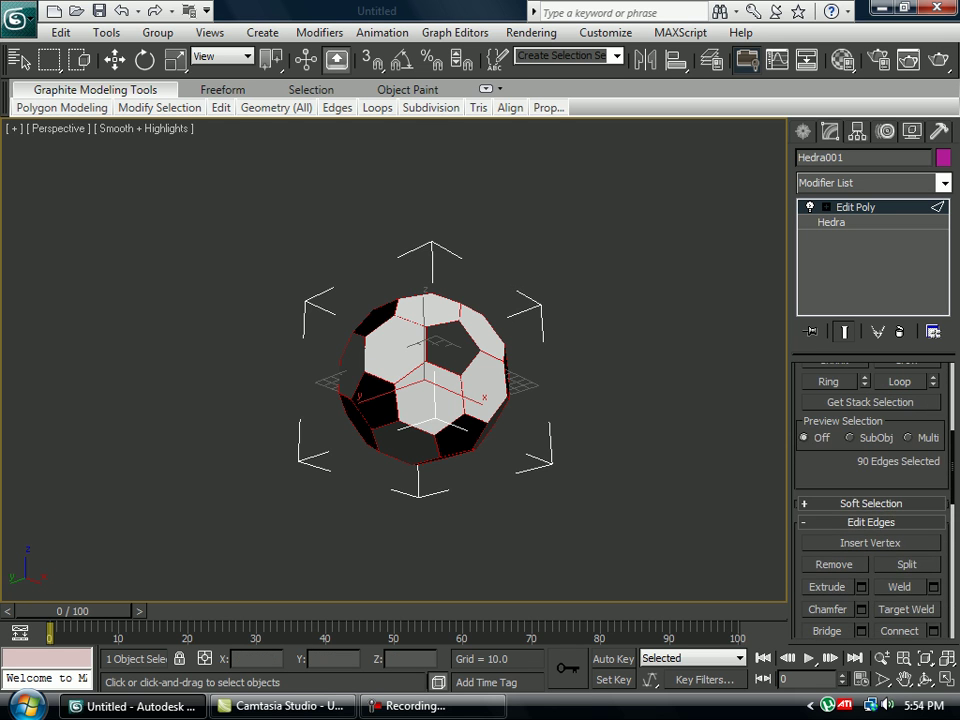
left_click(907, 564)
Check the split by reselecting all the ball's edges, and leave edge level with the whole object selected
scroll(872, 480, "up", 4)
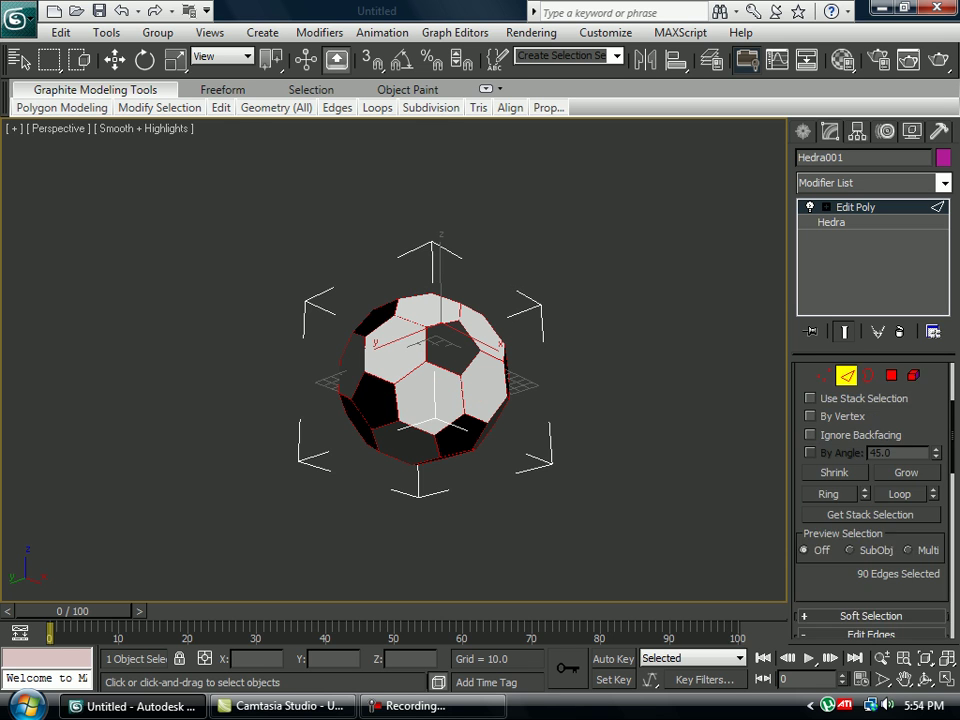
scroll(872, 480, "down", 1)
scroll(872, 480, "up", 5)
scroll(872, 480, "up", 1)
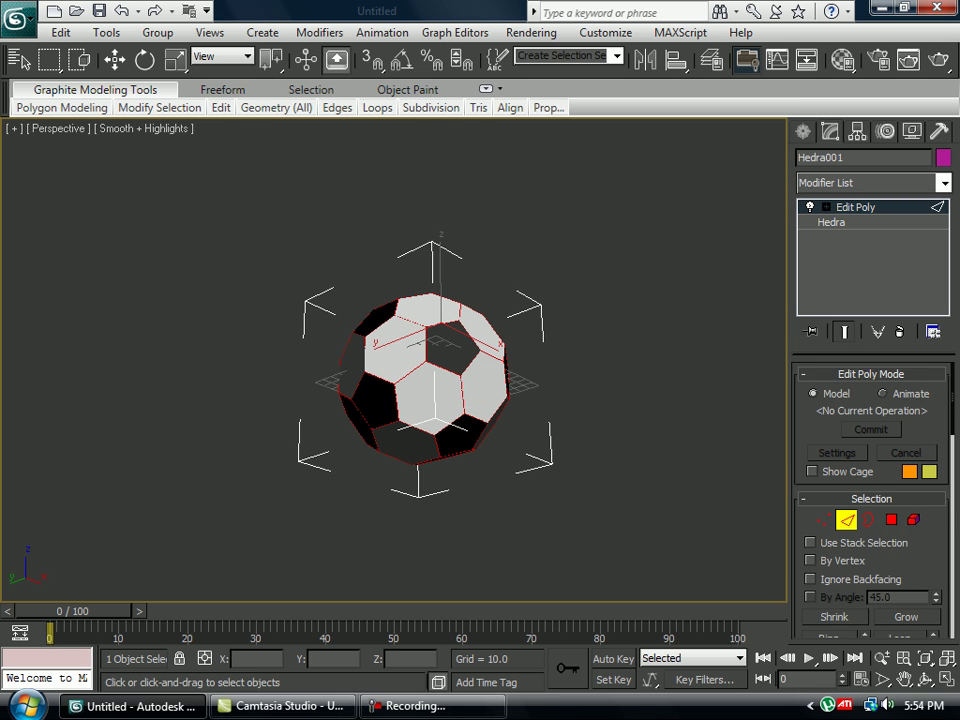
scroll(872, 500, "down", 4)
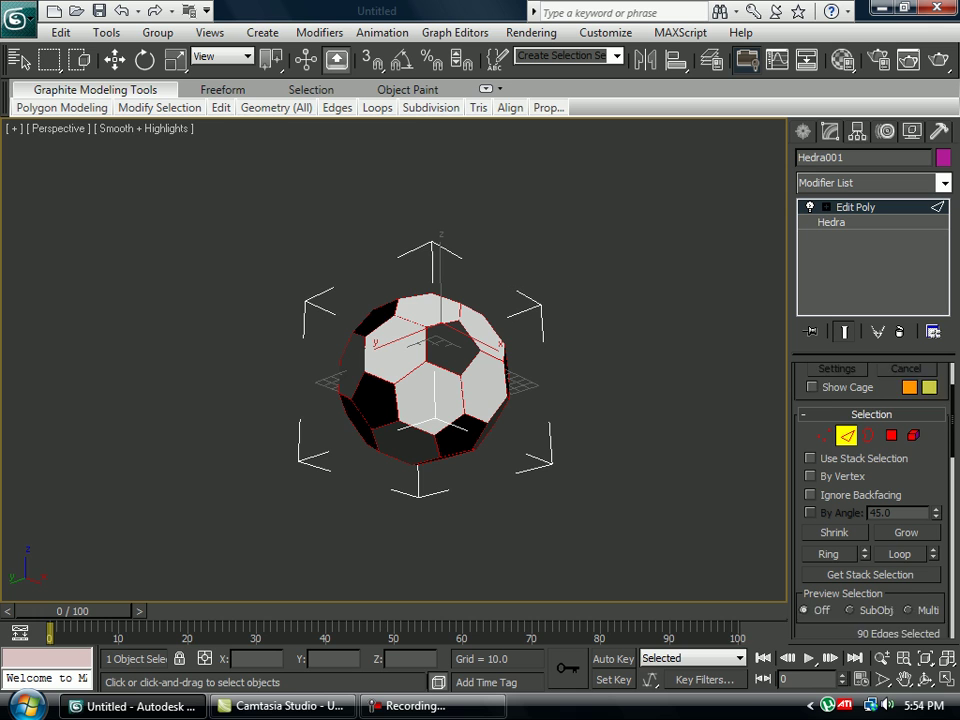
key("ctrl+a")
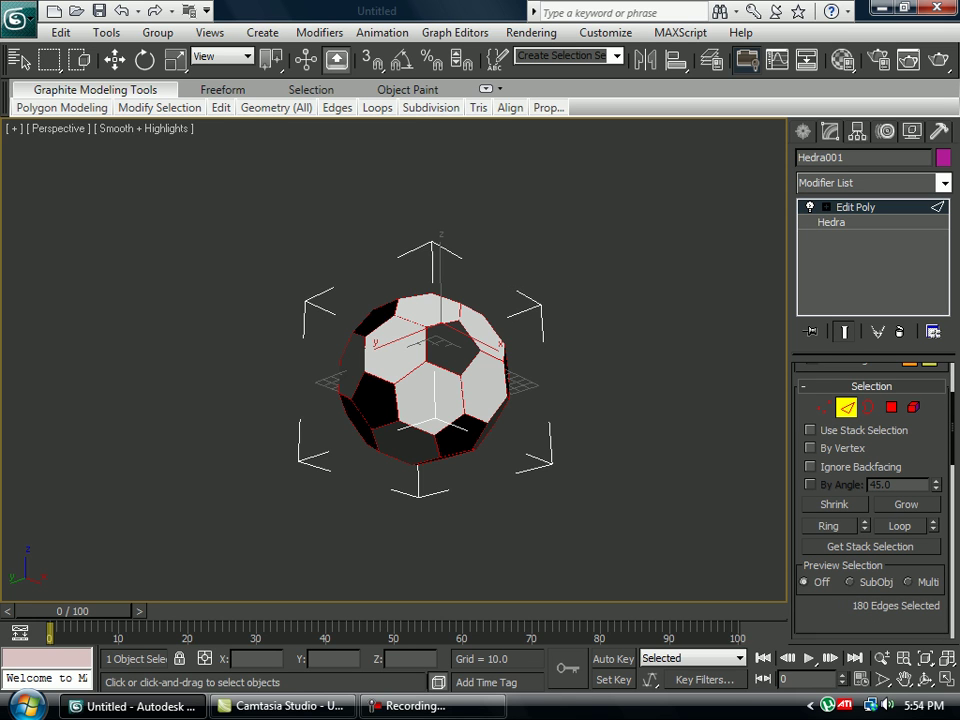
left_click(622, 438)
left_click(847, 407)
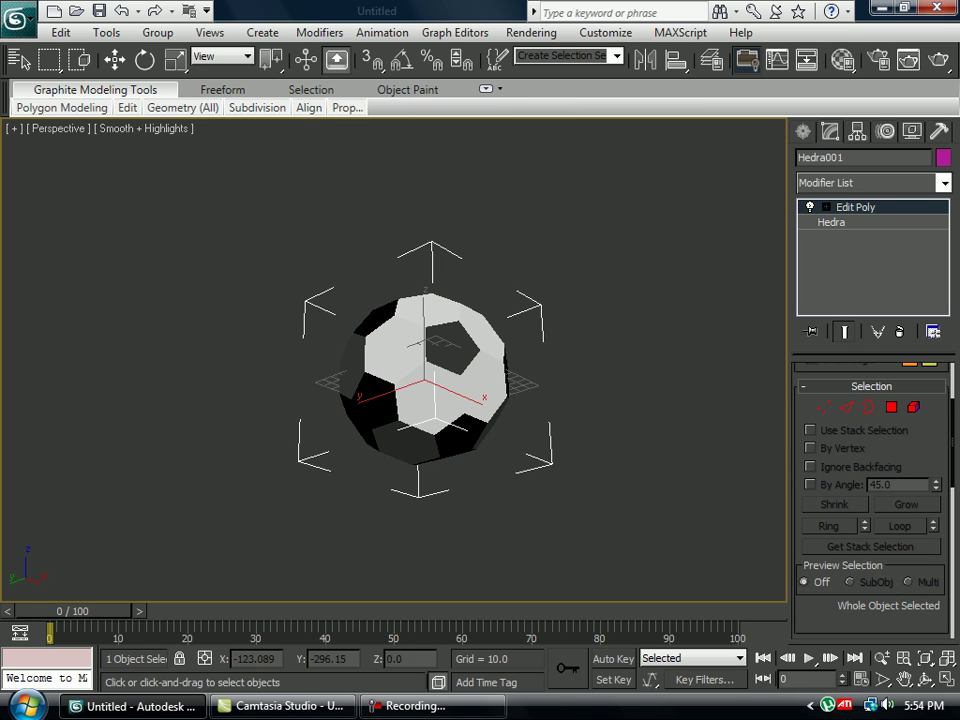
Add a TurboSmooth modifier to the ball and set its iterations to 2
left_click(874, 183)
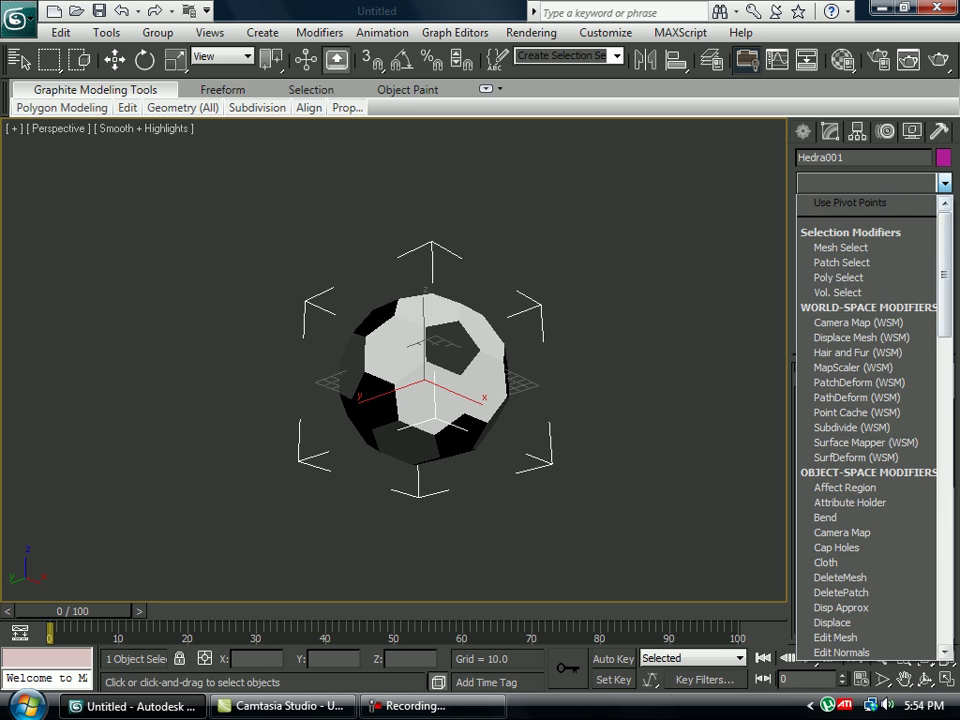
left_click_drag(945, 275, 945, 570)
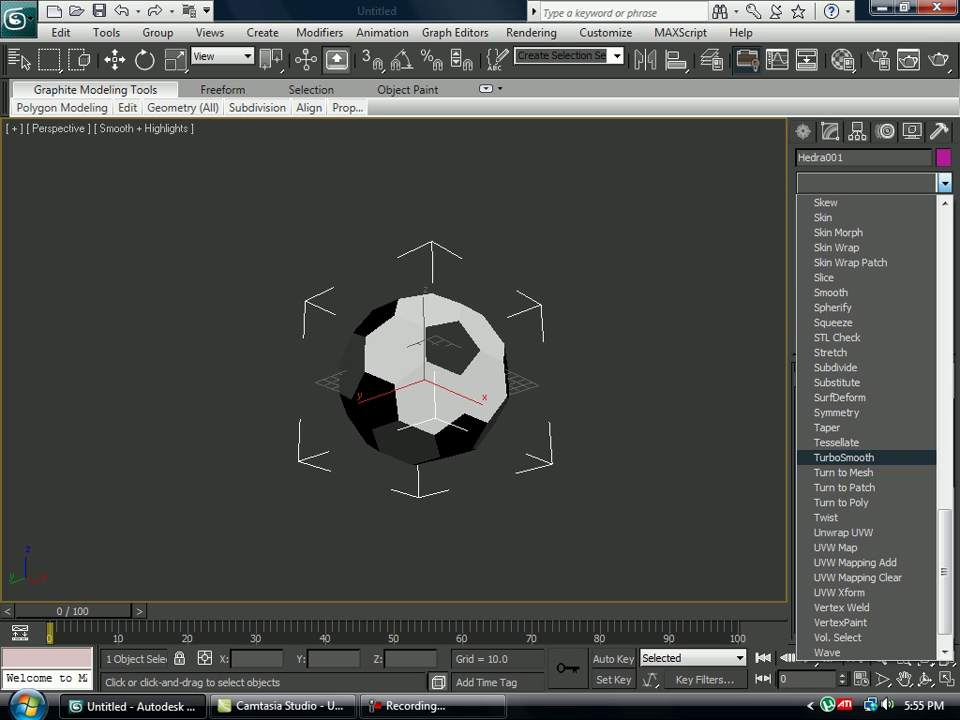
left_click(844, 457)
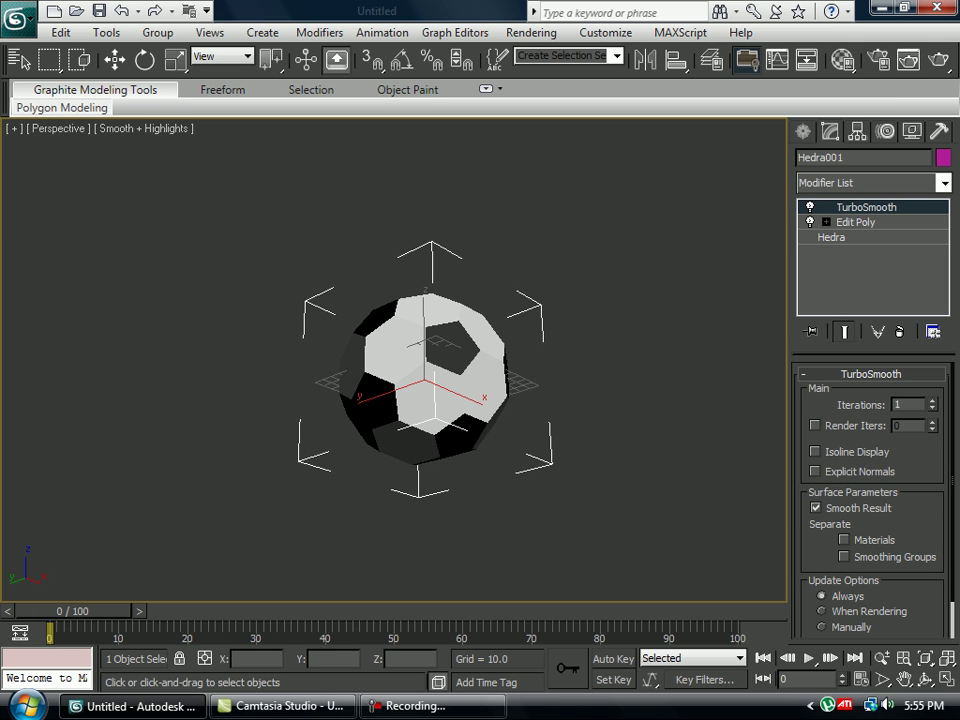
double_click(899, 405)
type("2")
Add a Spherify modifier above TurboSmooth to round the ball, and check its shape from several sides
left_click(943, 183)
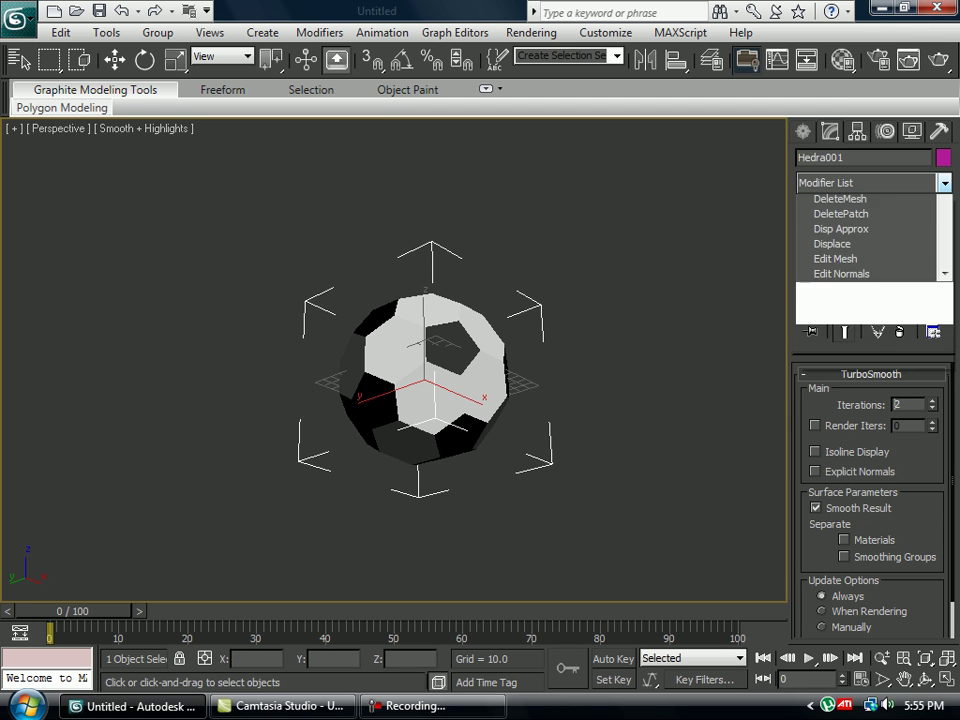
scroll(870, 425, "down", 20)
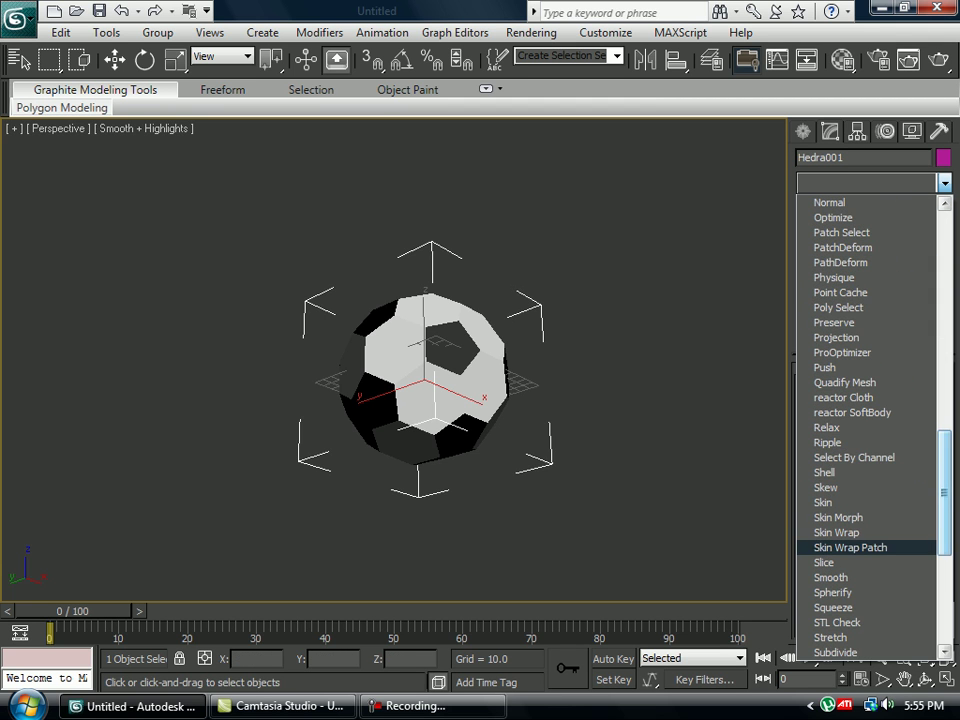
left_click(833, 592)
middle_click_drag(425, 380, 350, 340, "alt")
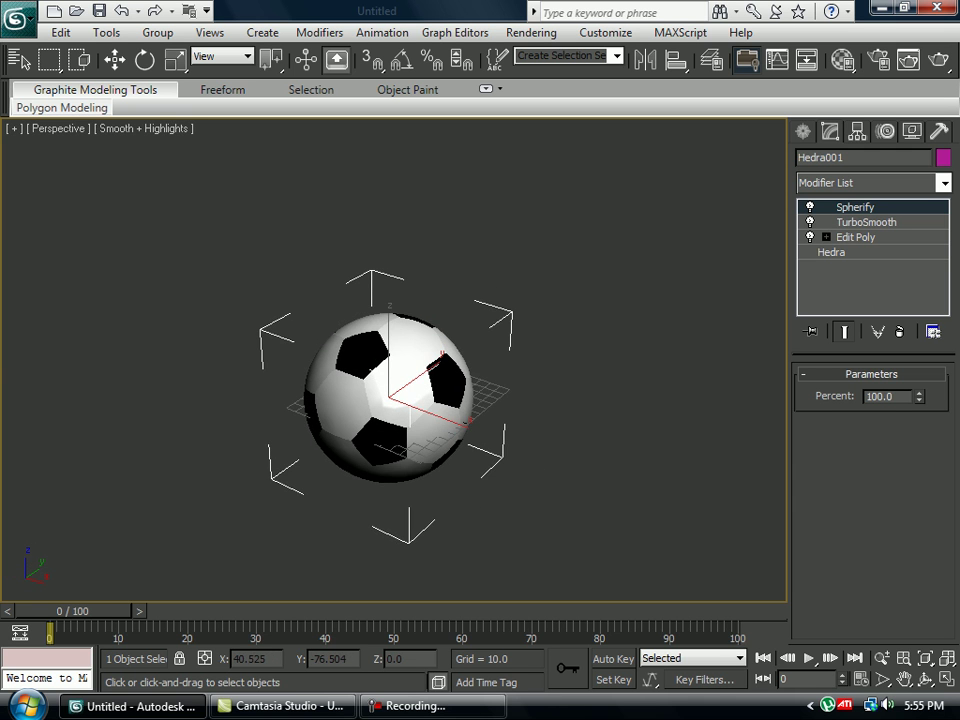
middle_click_drag(370, 450, 481, 387)
scroll(440, 420, "up", 7)
scroll(481, 387, "down", 6)
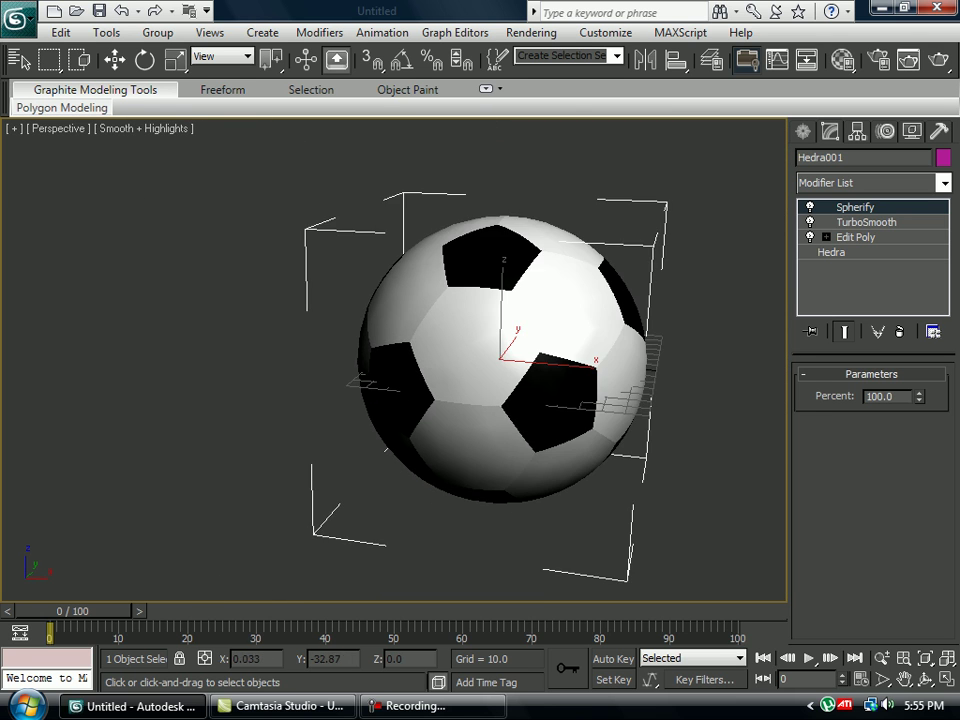
scroll(500, 350, "down", 3)
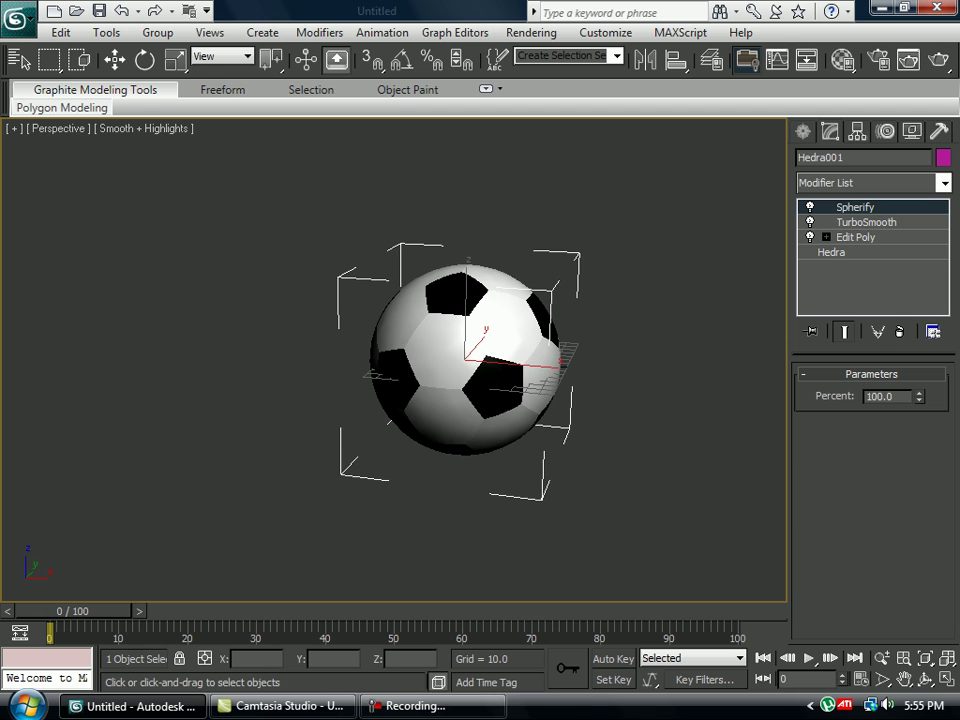
Add a second Edit Poly modifier above Spherify and select all of the ball's polygons
left_click(943, 183)
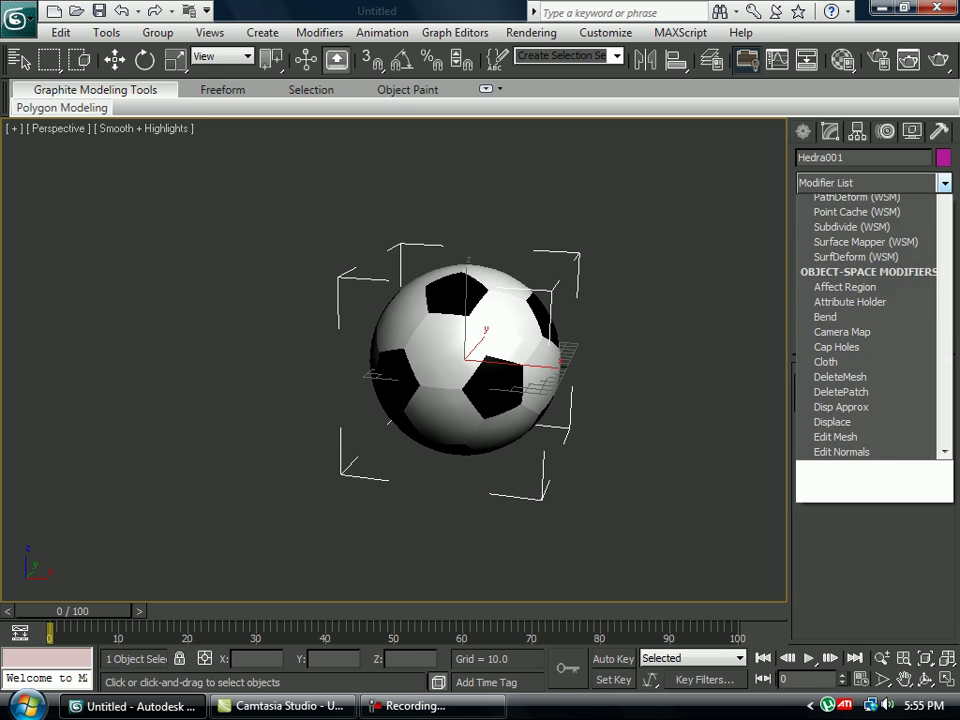
scroll(840, 637, "down", 1)
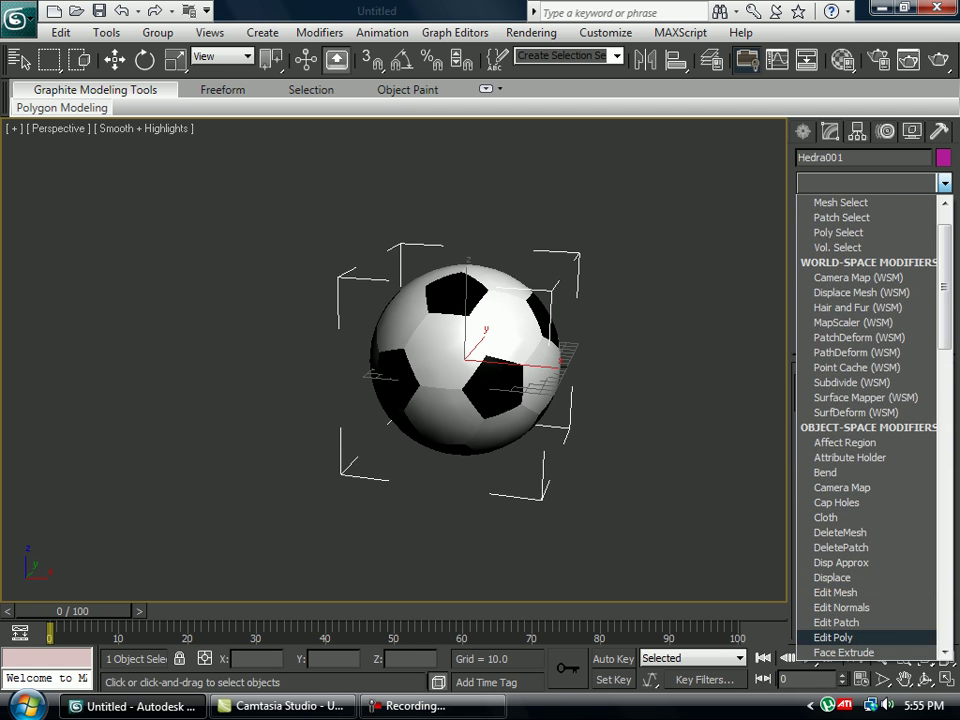
left_click(840, 637)
left_click(891, 407)
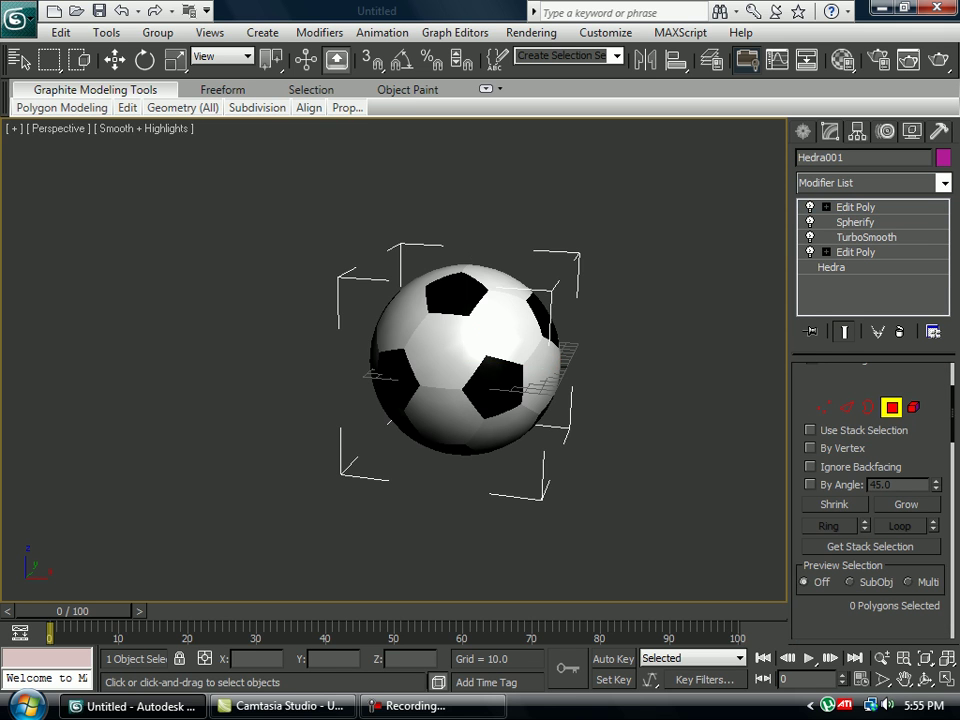
left_click_drag(251, 511, 636, 206)
Extrude all the selected polygons of the ball with a height of 1
scroll(870, 480, "down", 3)
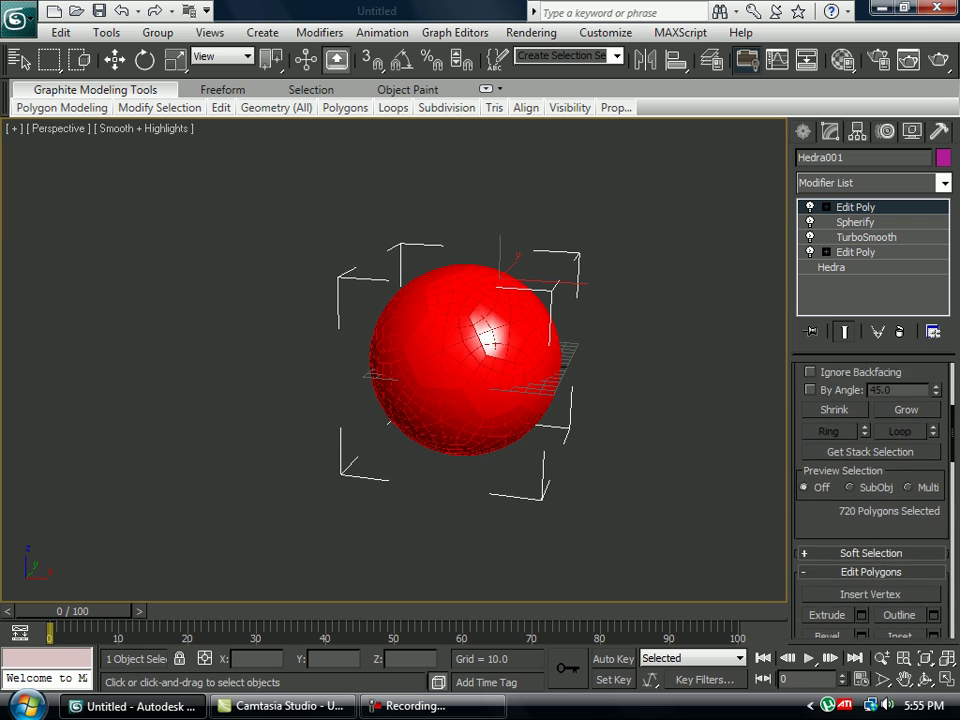
left_click_drag(870, 515, 870, 519)
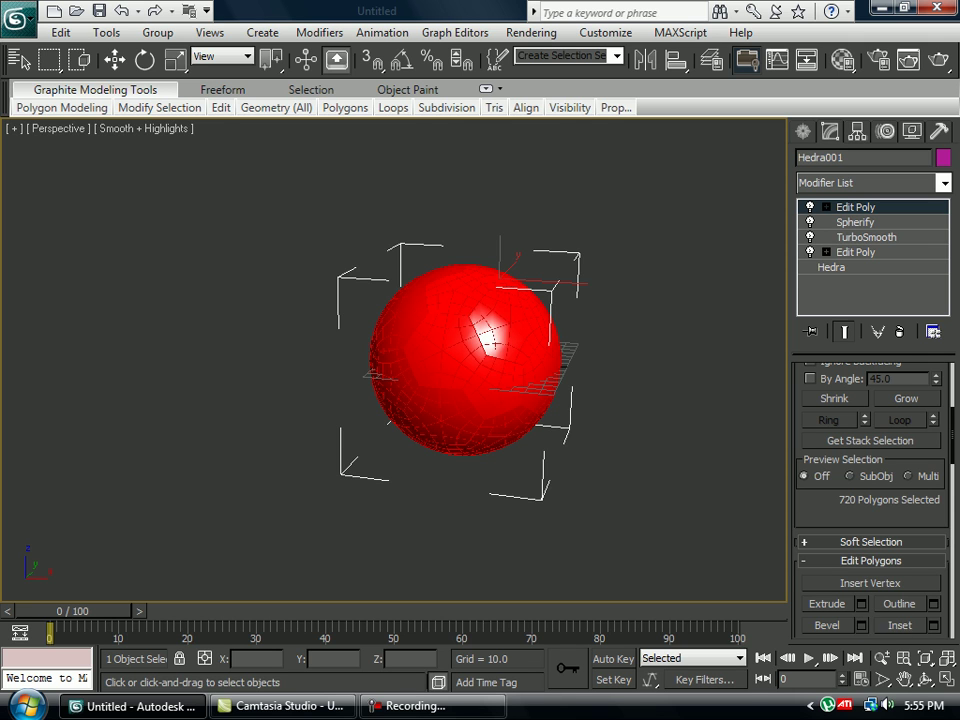
left_click(861, 603)
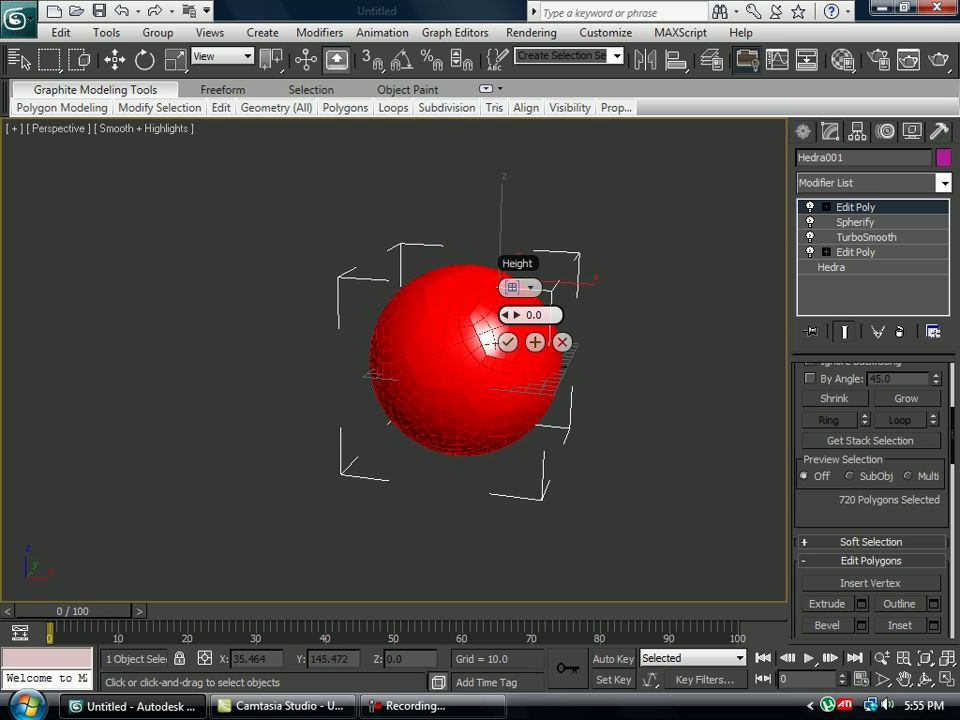
double_click(535, 315)
type("1")
left_click(508, 342)
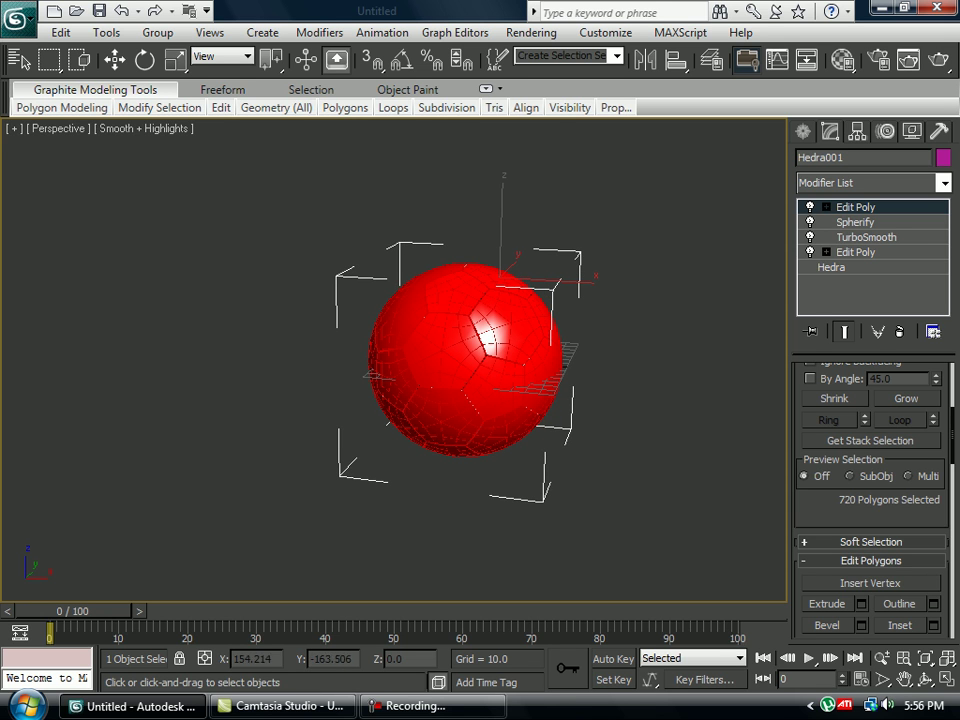
Add a MeshSmooth modifier on top of the extruded panels and deselect the ball
left_click(945, 183)
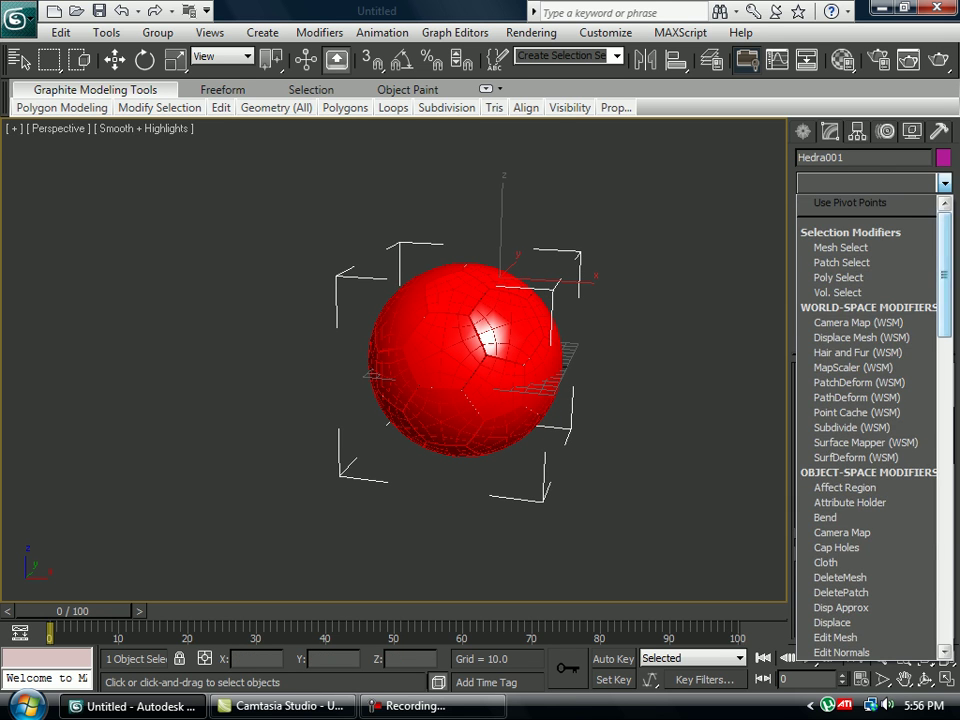
left_click_drag(945, 270, 945, 576)
scroll(870, 420, "up", 15)
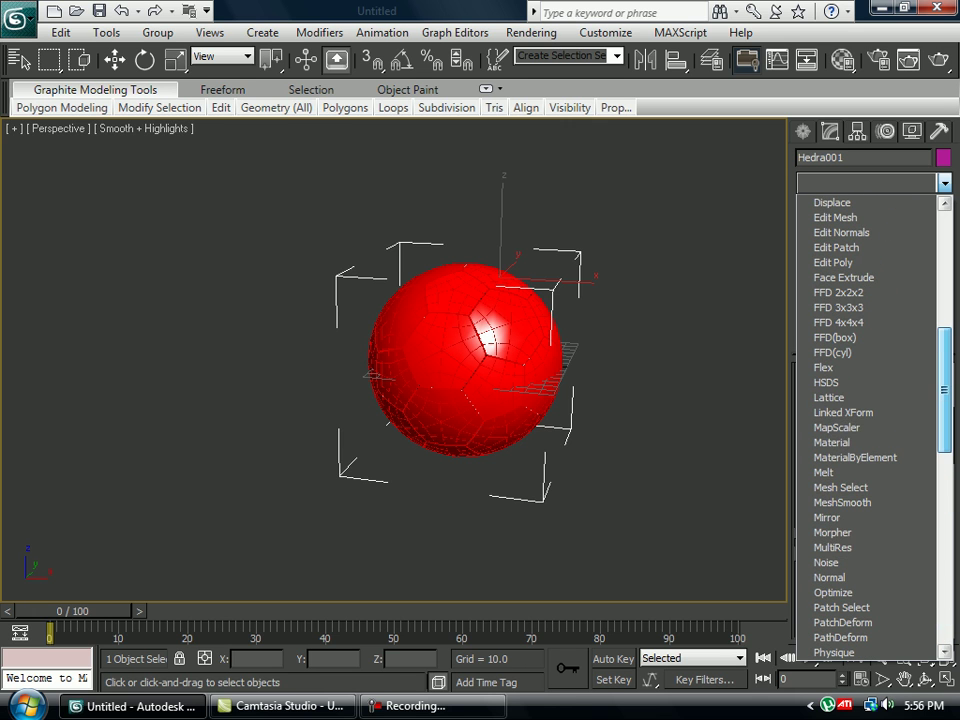
left_click(840, 502)
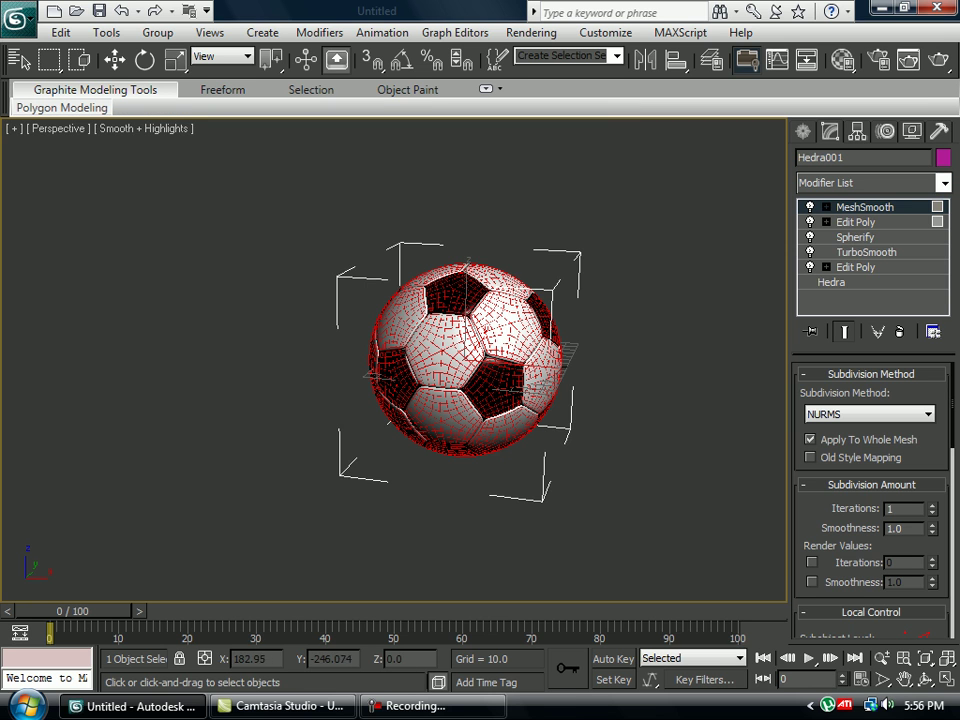
left_click(636, 487)
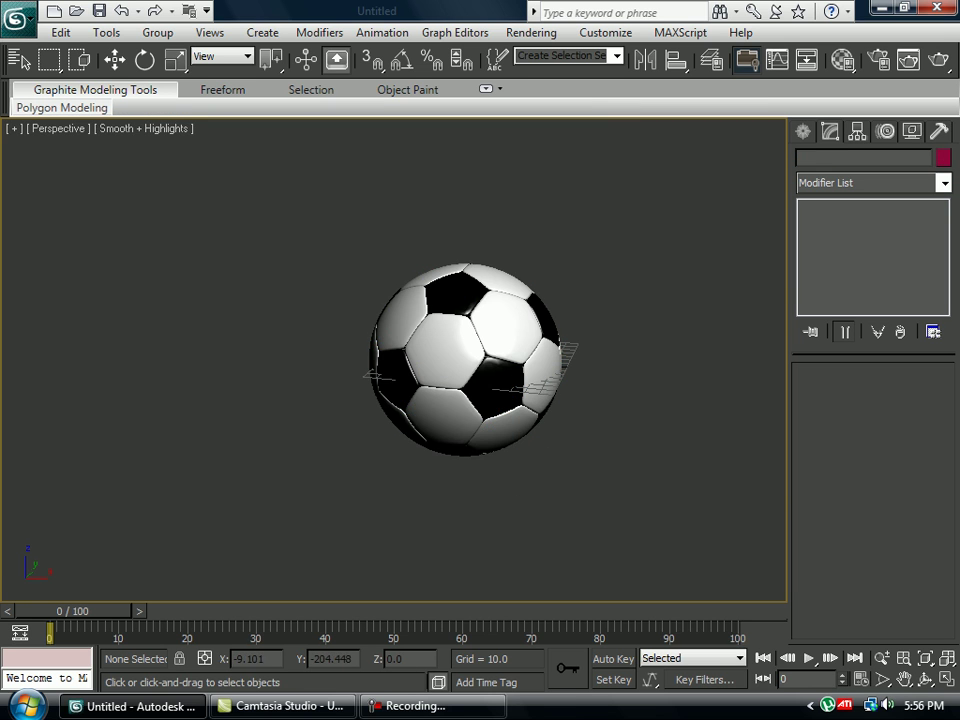
Examine the smoothed ball's panels and seams from several sides and up close, and reselect the ball
middle_click_drag(252, 500, 510, 385, "alt")
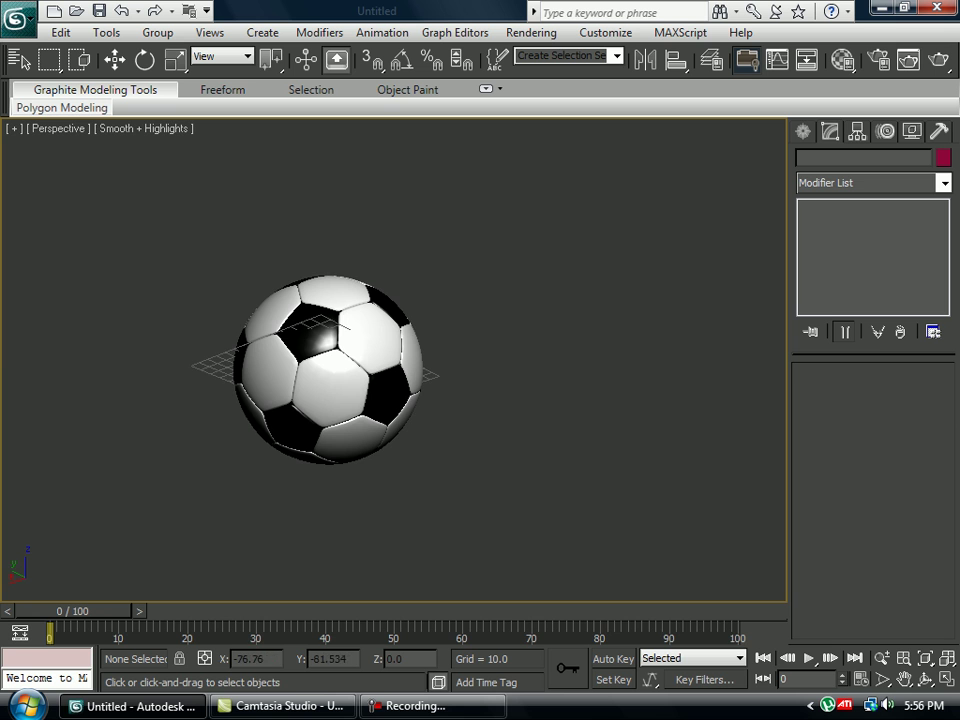
middle_click_drag(438, 342, 500, 380, "alt")
scroll(375, 352, "up", 5)
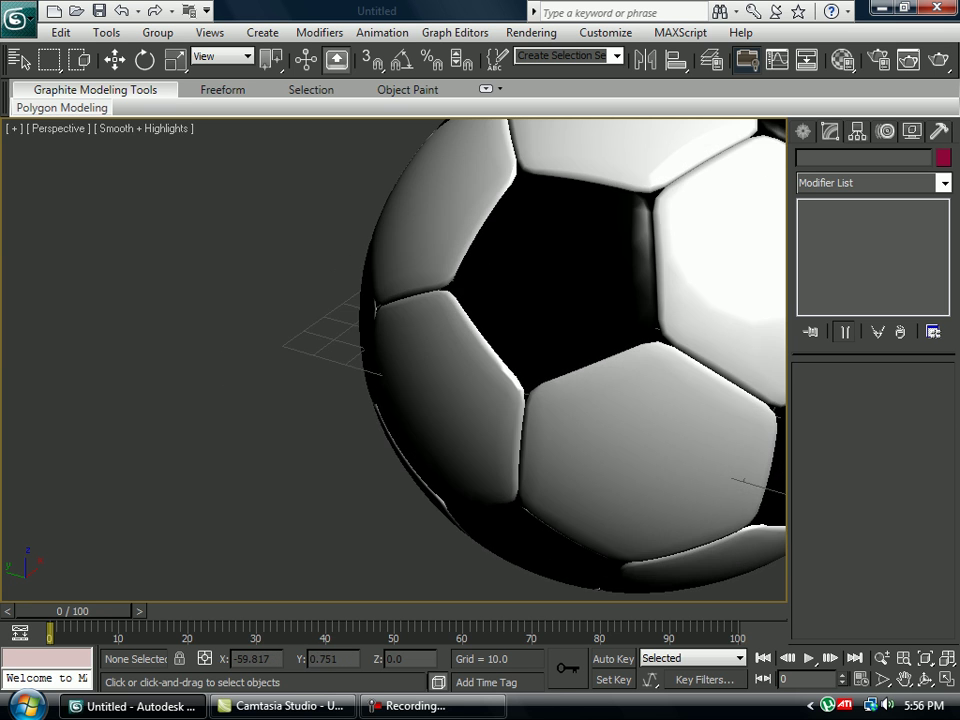
scroll(394, 360, "down", 5)
middle_click_drag(560, 385, 452, 360, "alt")
middle_click_drag(490, 400, 508, 361, "alt")
left_click(400, 253)
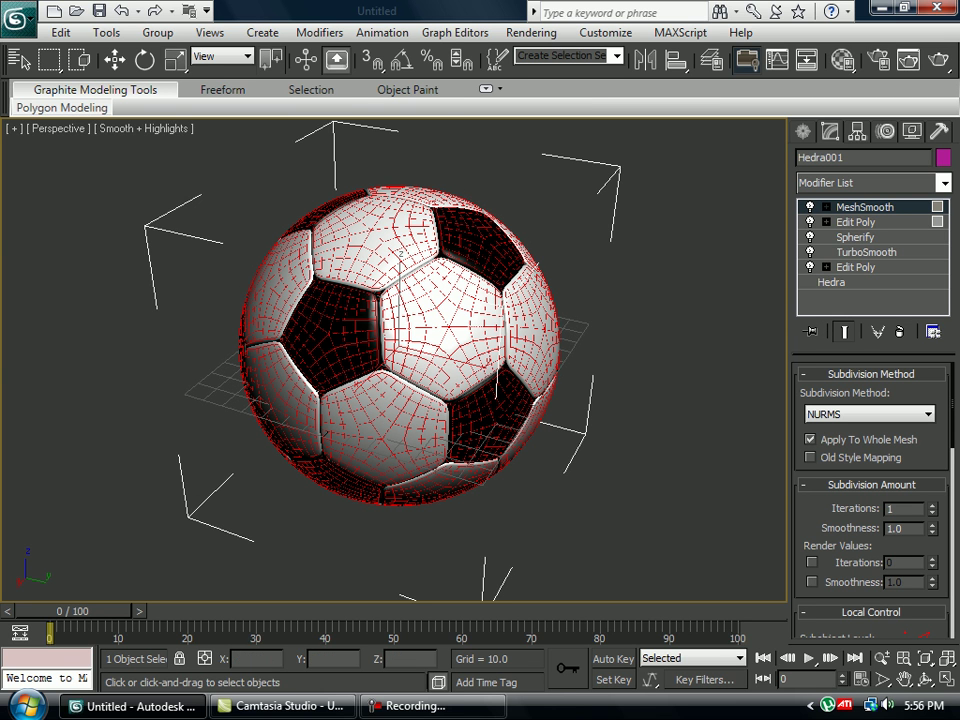
Move the soccer ball to the world origin, setting its X and Y positions to 0
left_click(113, 60)
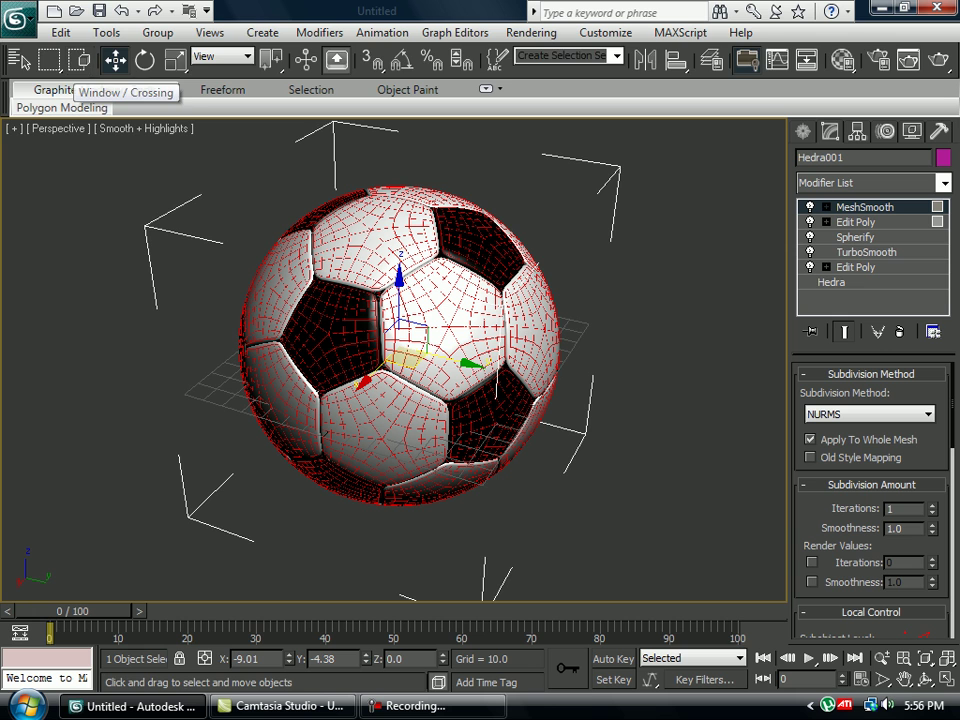
left_click_drag(97, 64, 290, 64)
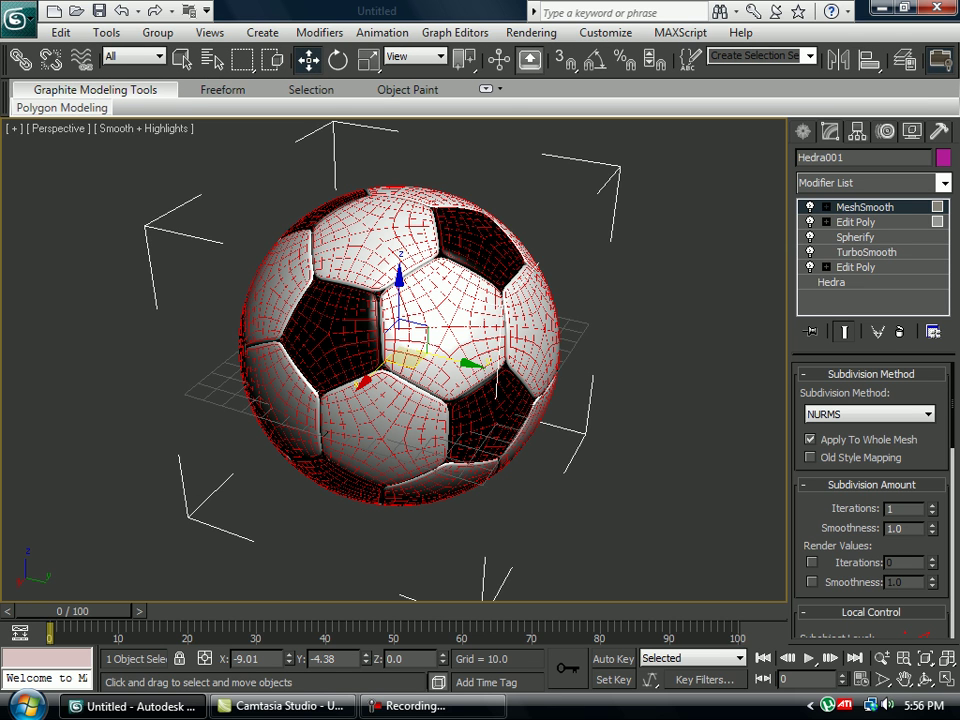
type("0")
left_click_drag(264, 659, 226, 659)
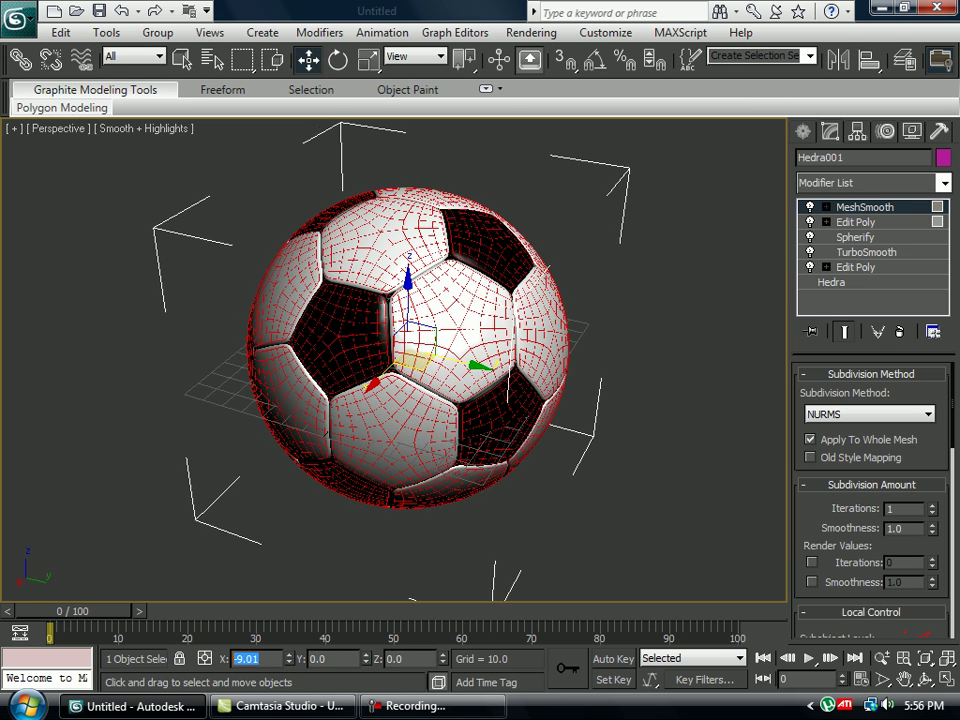
left_click(142, 519)
Deselect the ball and render the Perspective view with a black panel facing the viewer
middle_click_drag(368, 425, 448, 418, "alt")
left_click(448, 418)
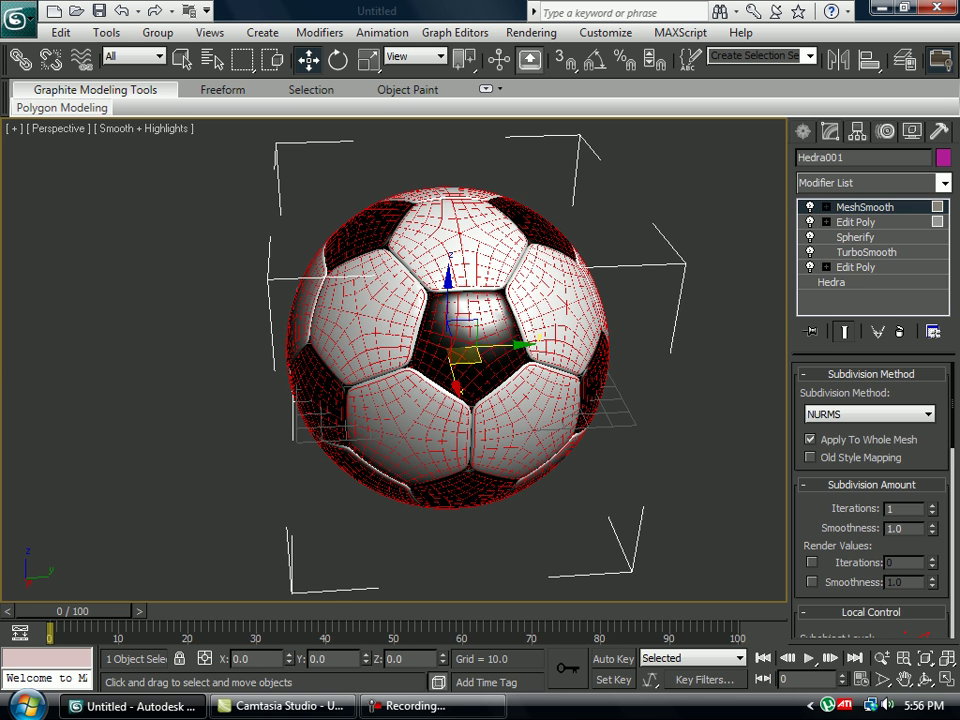
key("ctrl+d")
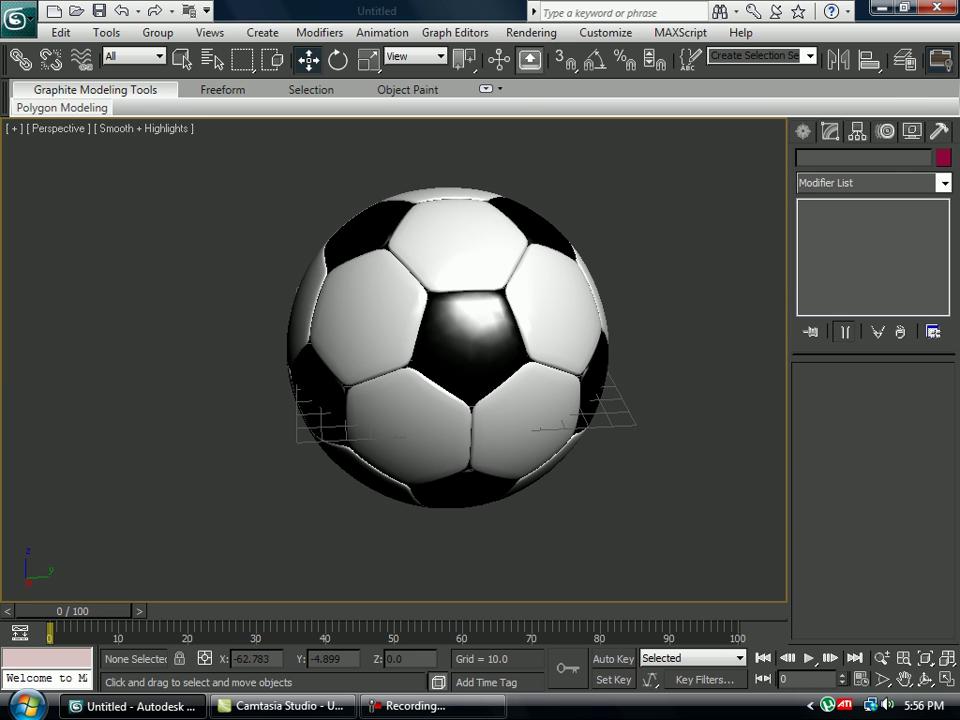
key("shift+q")
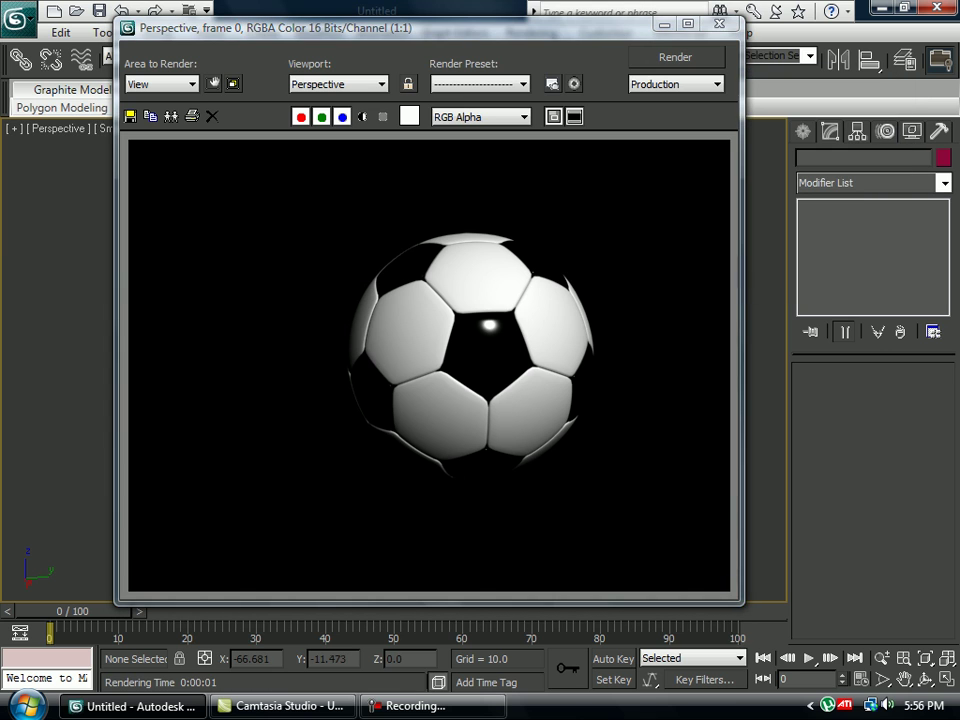